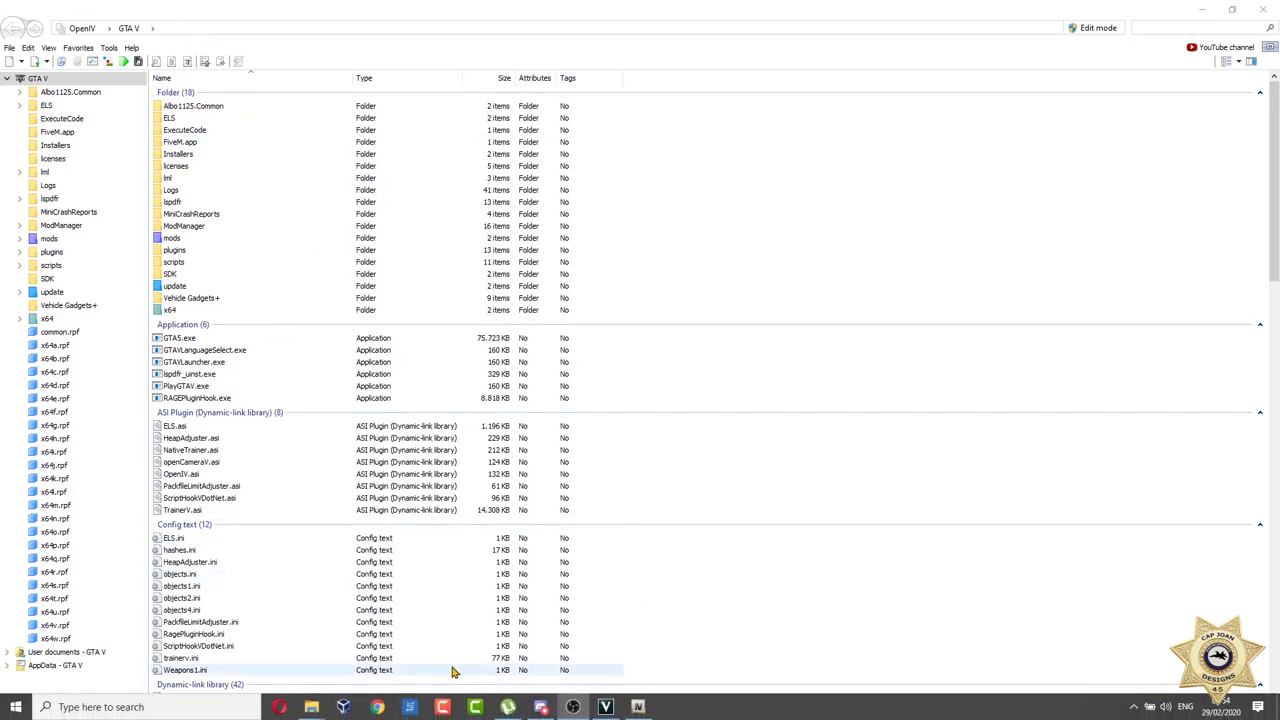
- Switch to the CodeWalker29 folder, launch CodeWalker.exe and maximize its window
mouse_move(311, 707)
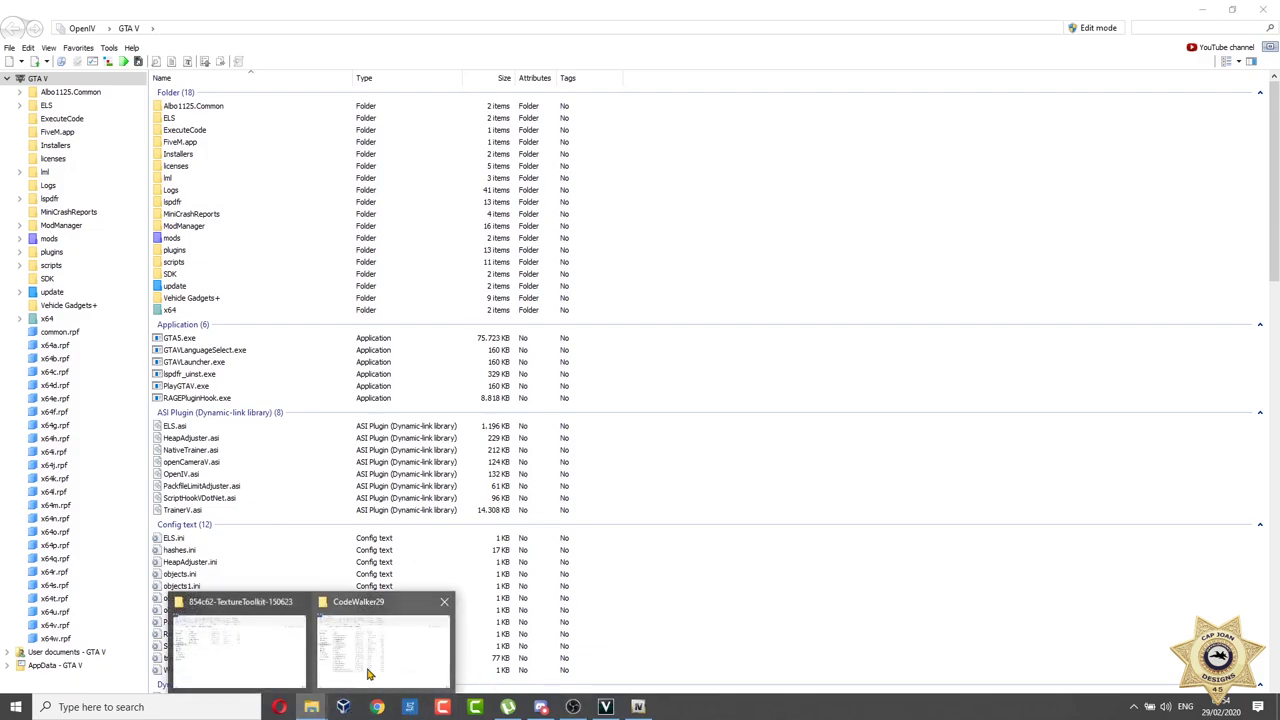
left_click(380, 650)
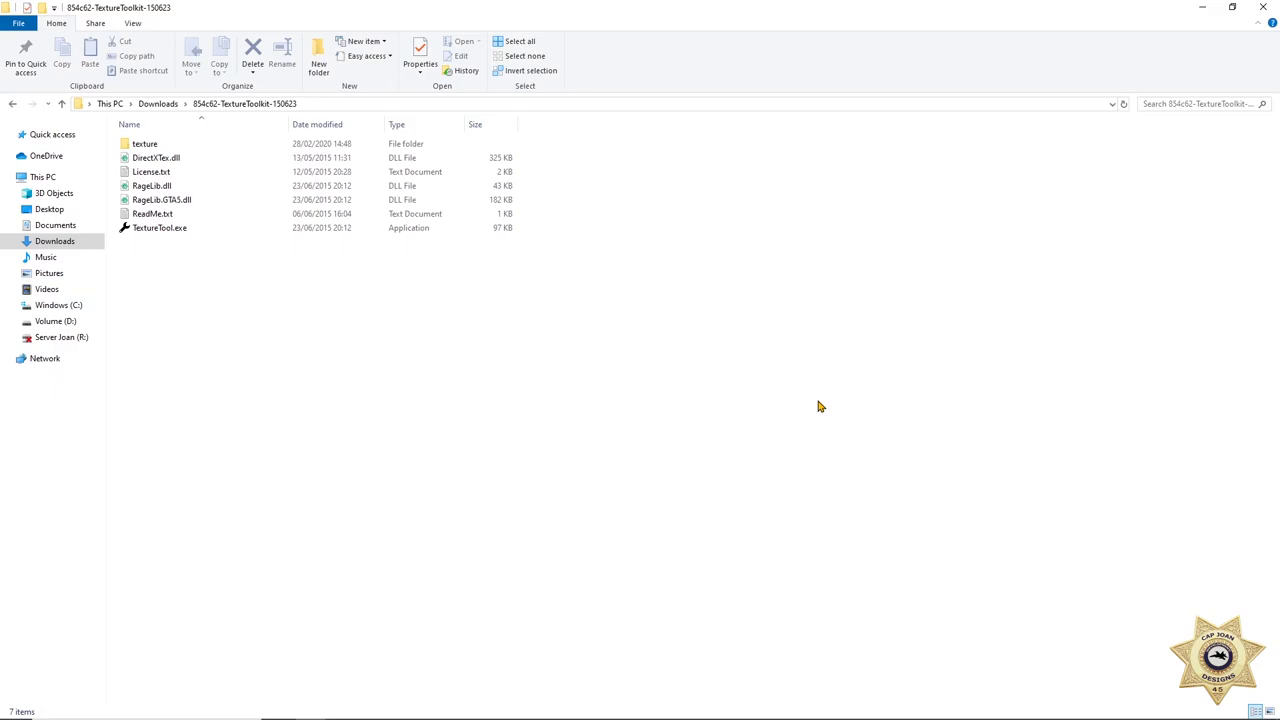
left_click(1205, 8)
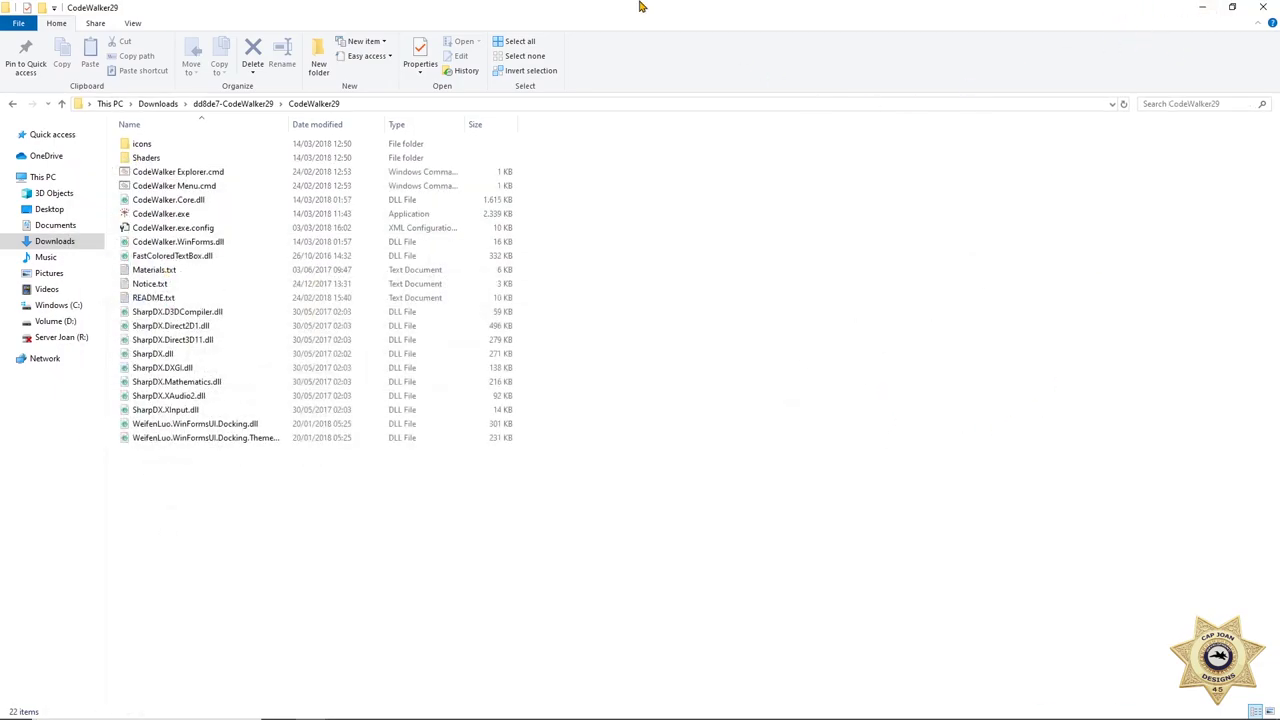
double_click(226, 216)
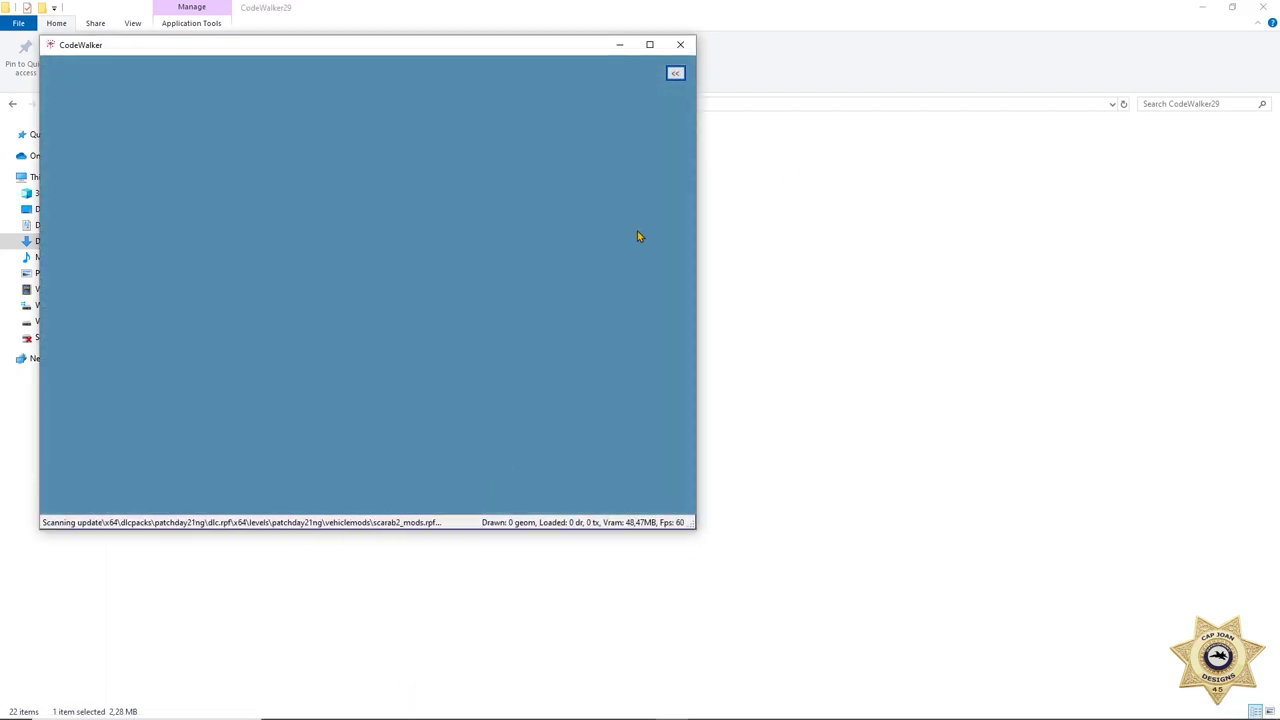
left_click(649, 45)
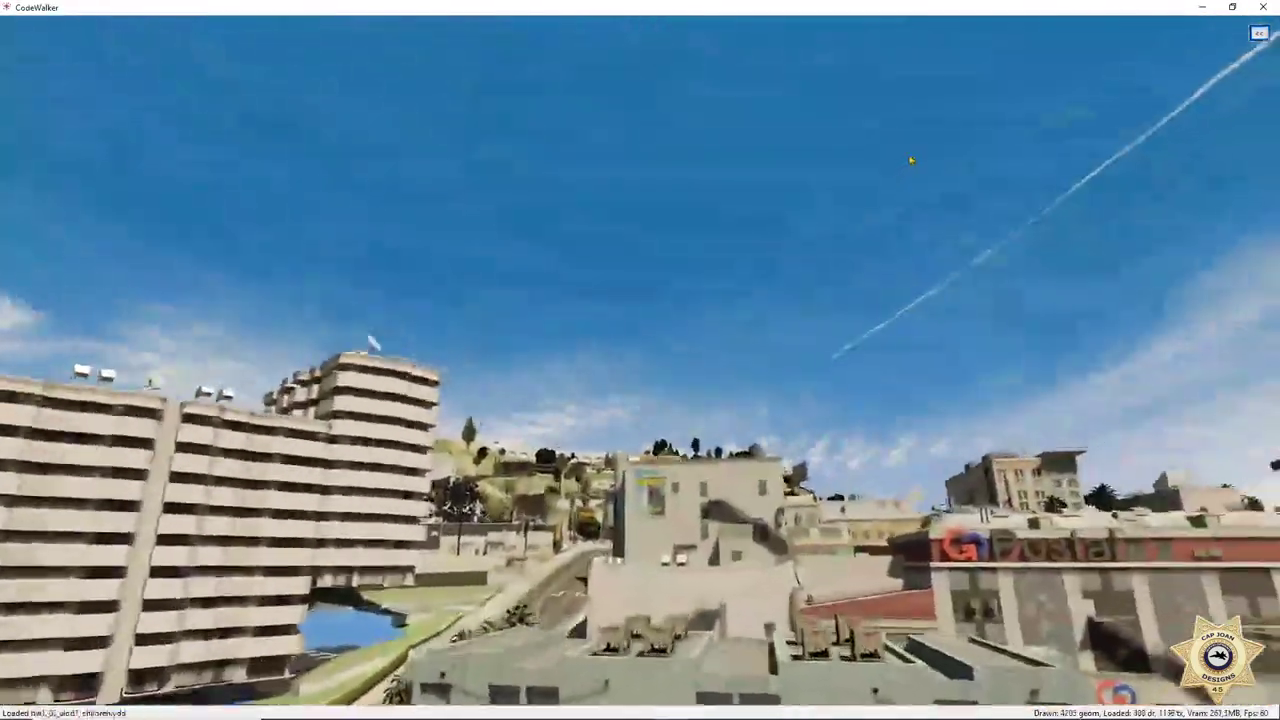
- Go to the Misfortune billboard beside the desert road and set the view mode to Ymap view
key("w")
left_click_drag(911, 160, 938, 260)
key("w")
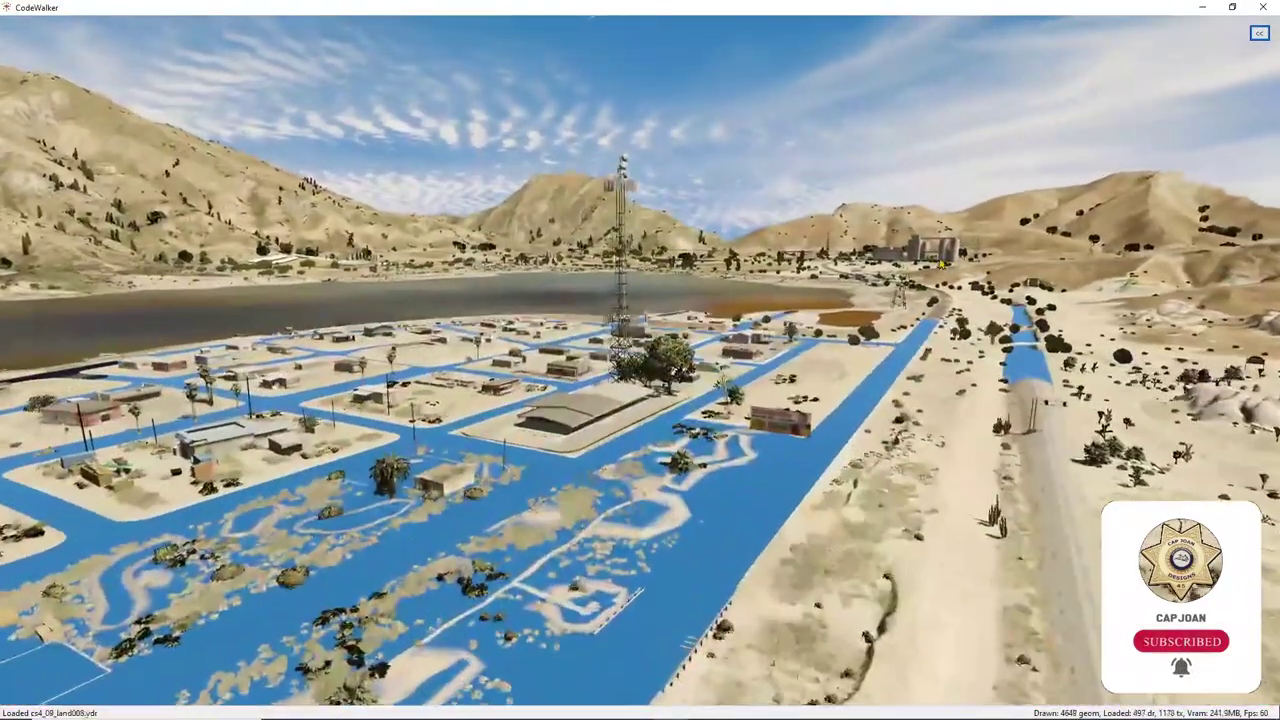
left_click_drag(520, 418, 690, 374)
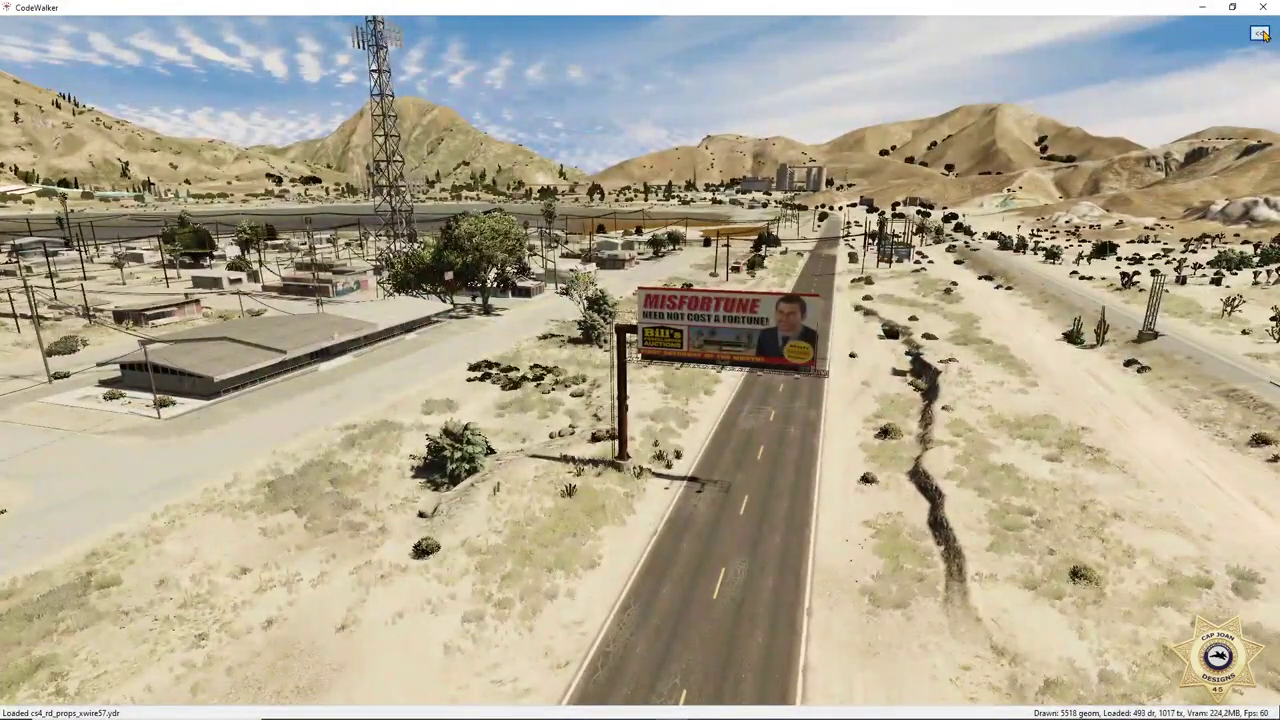
left_click(1260, 34)
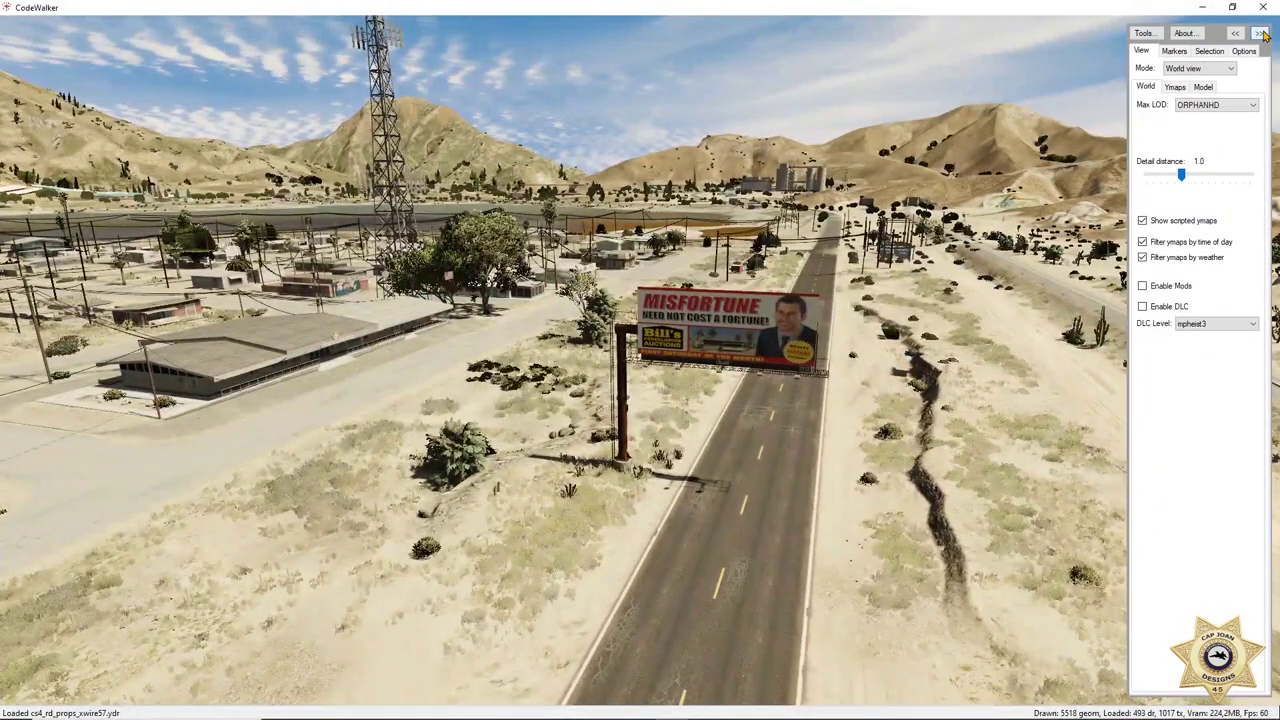
left_click(1191, 70)
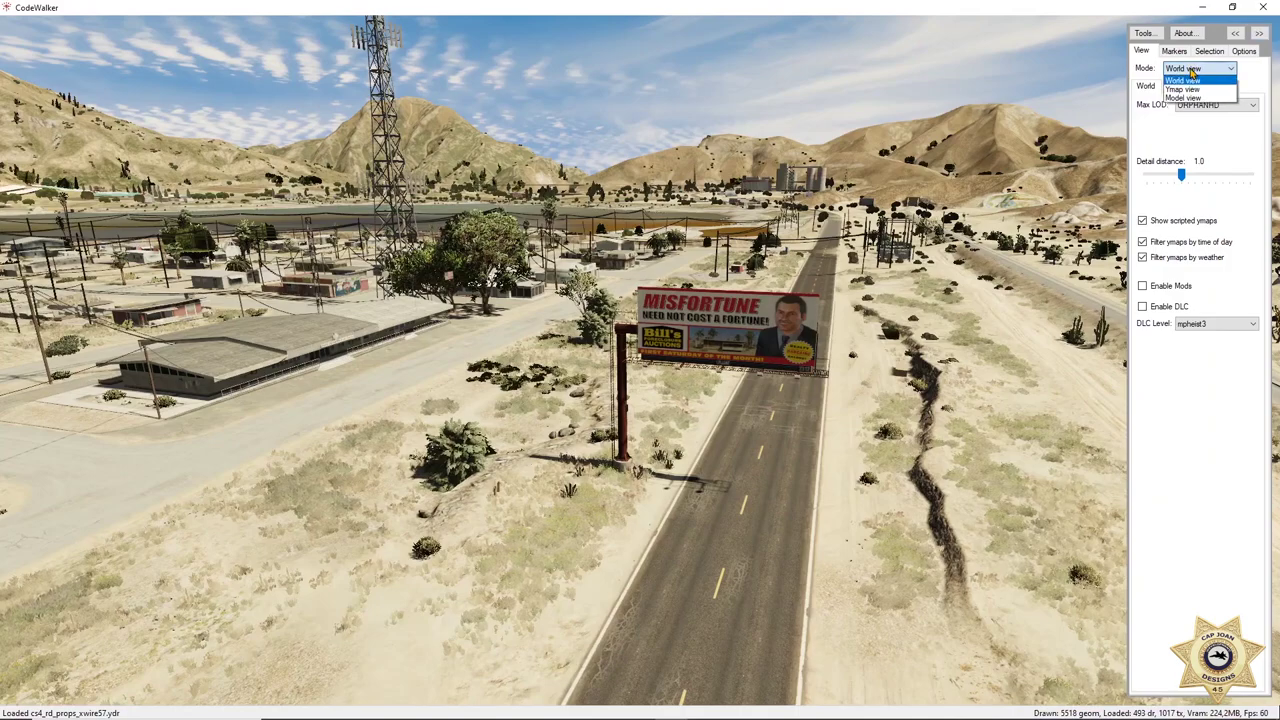
left_click(1196, 90)
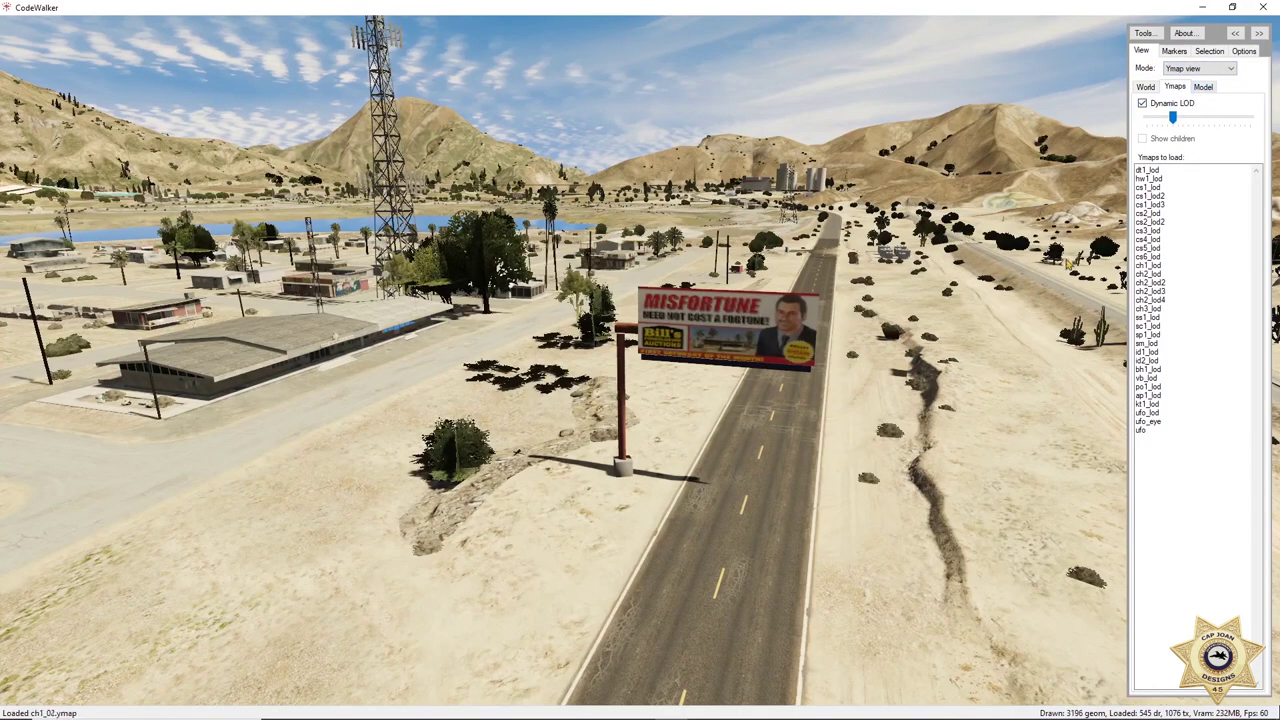
- Enable mouse selection in Entity mode and select the supporting structure of the Misfortune billboard
left_click(1176, 51)
left_click(1209, 51)
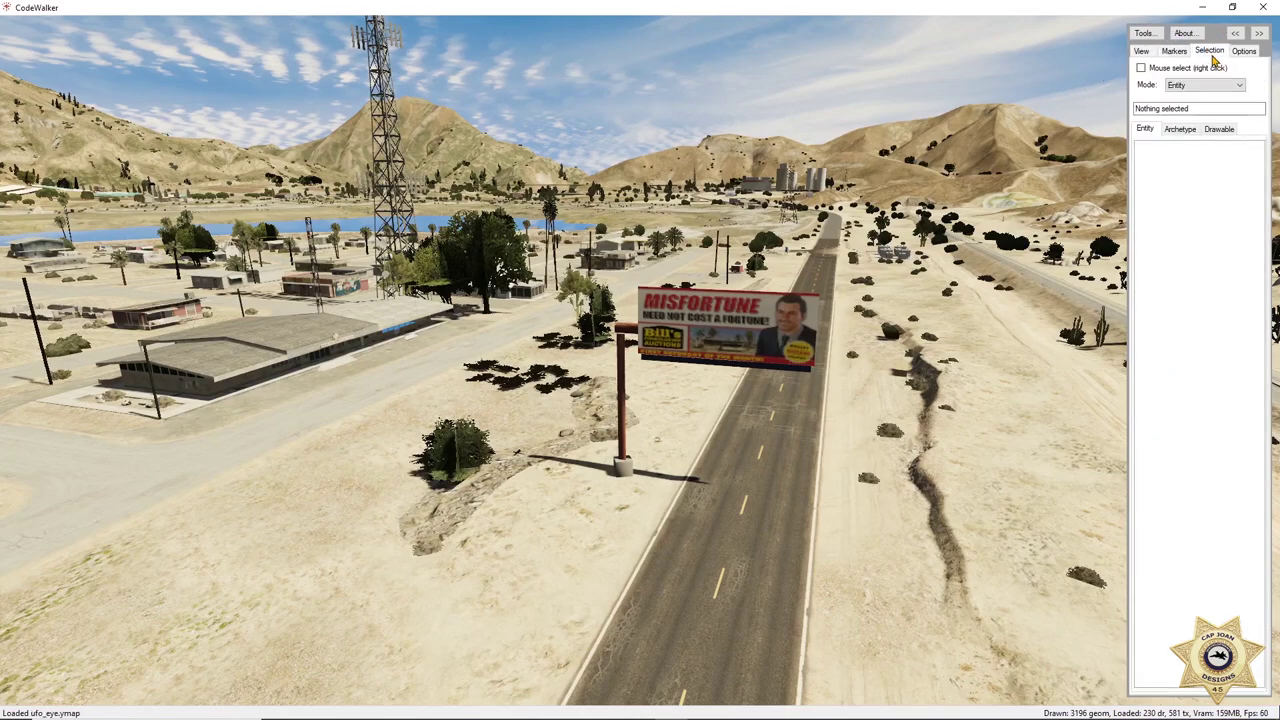
left_click(1154, 71)
left_click_drag(741, 164, 804, 175)
key("w")
key("w")
left_click_drag(856, 314, 714, 394)
key("d")
key("w")
key("a")
key("s")
key("a")
key("w")
left_click_drag(591, 383, 882, 360)
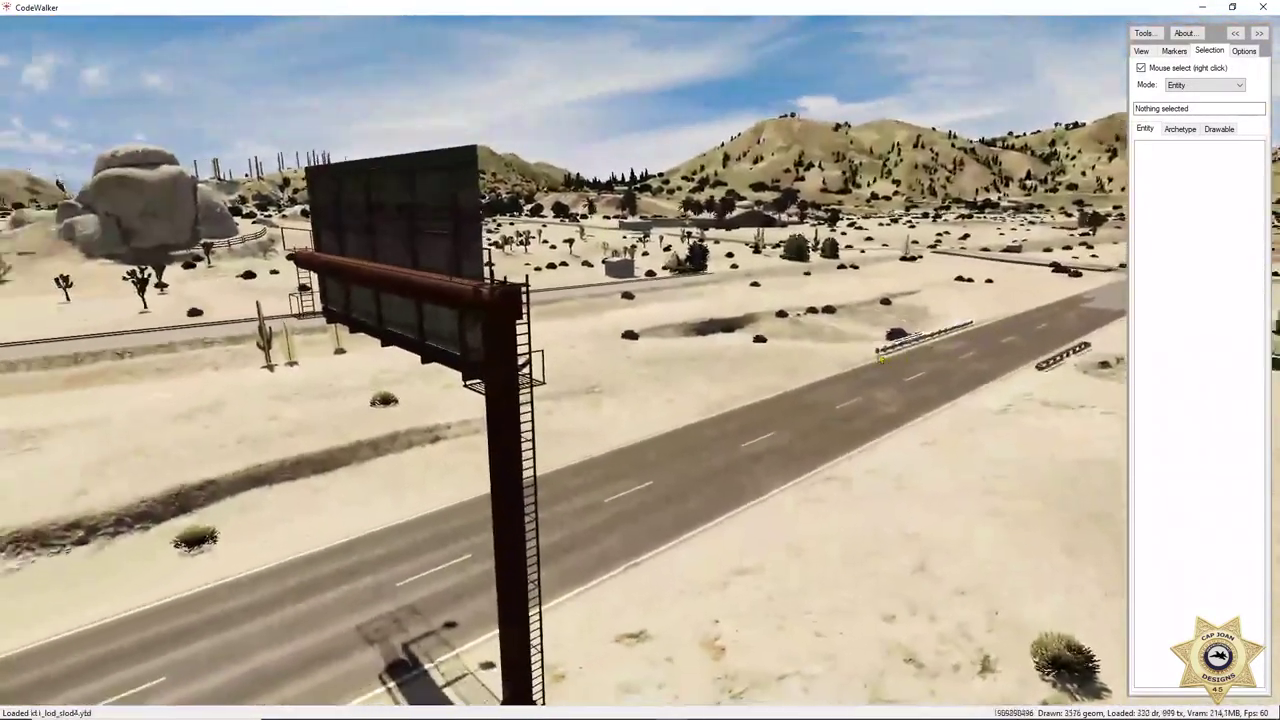
right_click(566, 384)
- List the drawable models of the selected billboard structure and look at the billboard from its poster side
left_click(1174, 51)
left_click(1209, 51)
left_click(1179, 129)
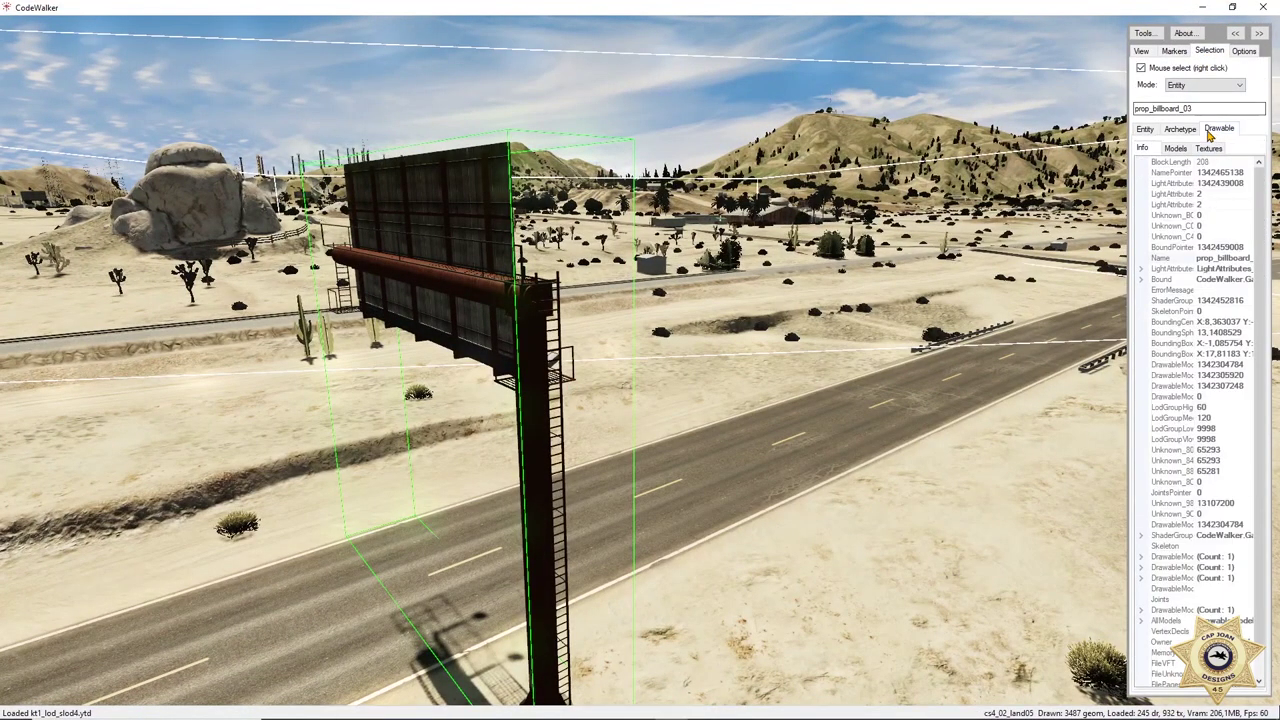
left_click(1184, 149)
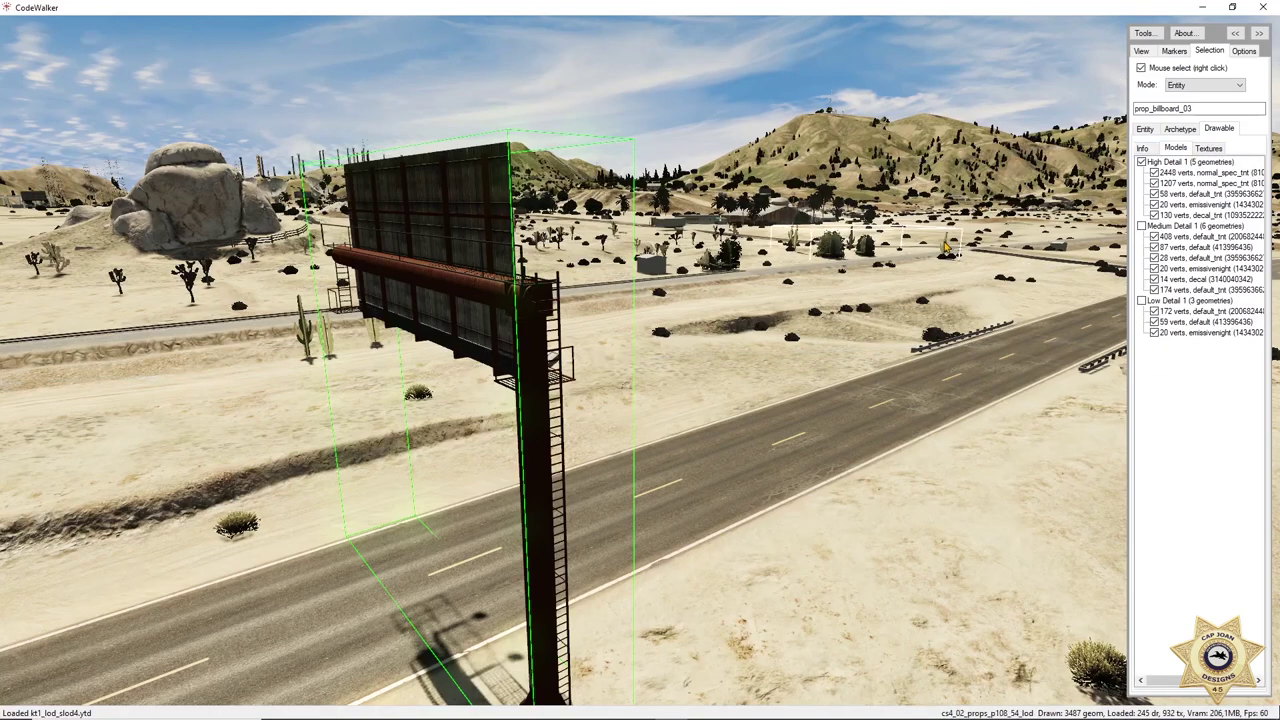
key("d")
left_click_drag(906, 232, 665, 235)
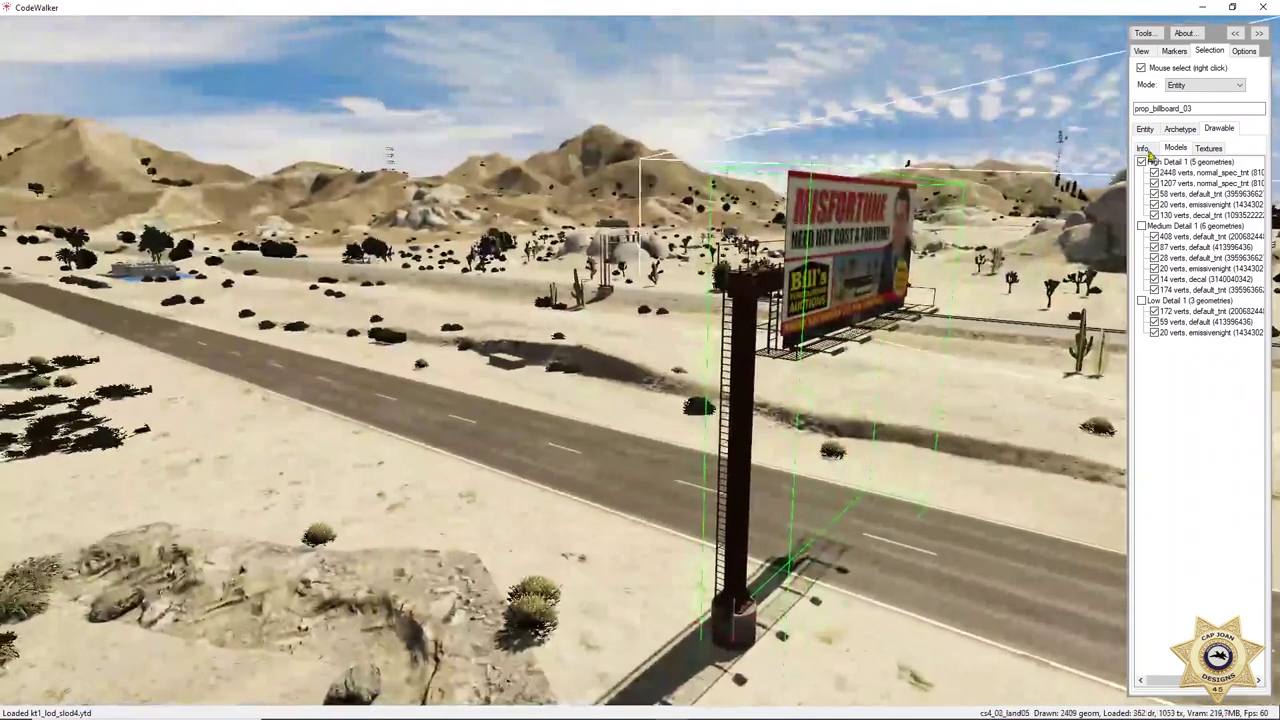
- Toggle the visibility of the structure's High Detail 1 model to check which part of the billboard it covers
left_click(1142, 163)
left_click(1142, 163)
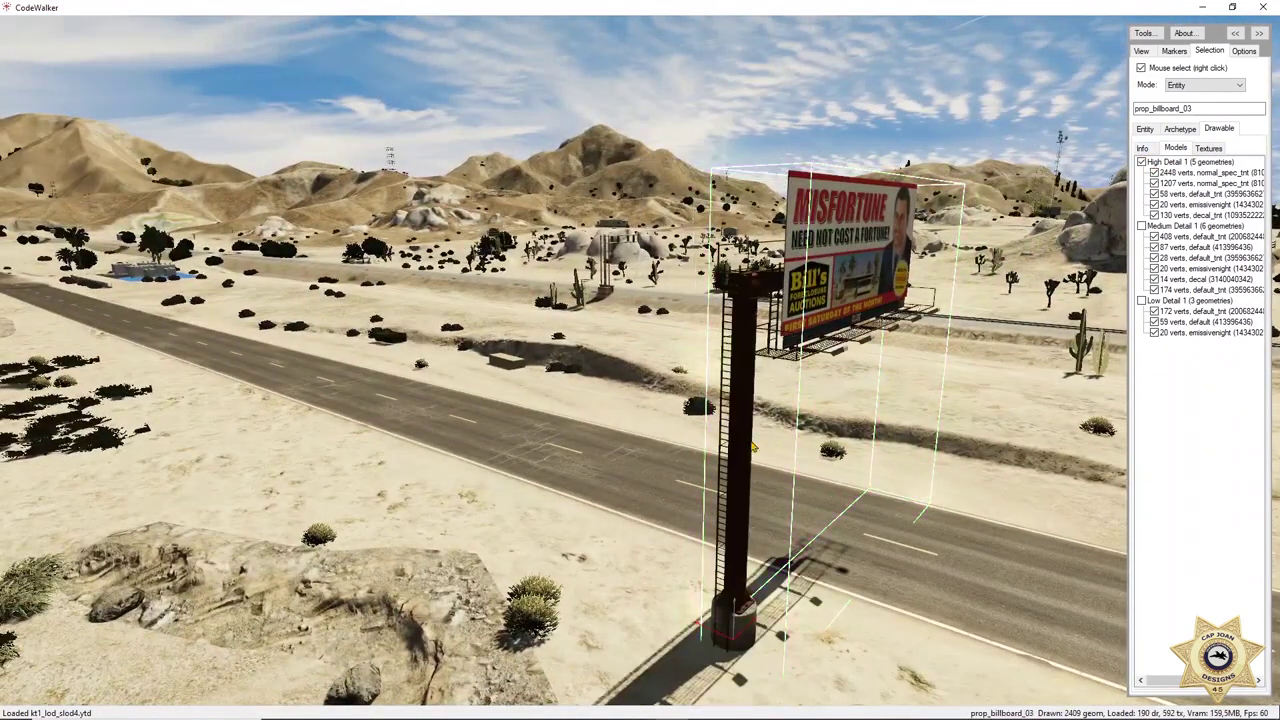
left_click(1142, 162)
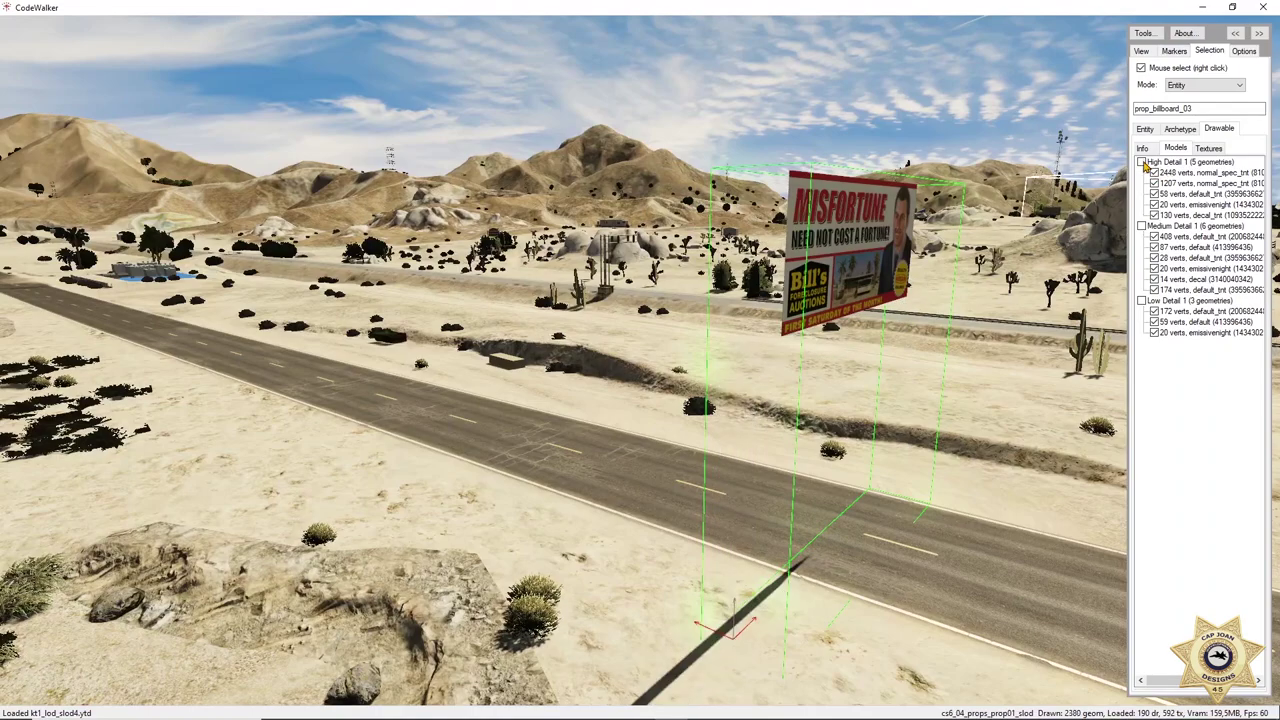
left_click(1142, 162)
left_click(1142, 162)
left_click(1142, 162)
left_click(1142, 162)
left_click(1152, 163)
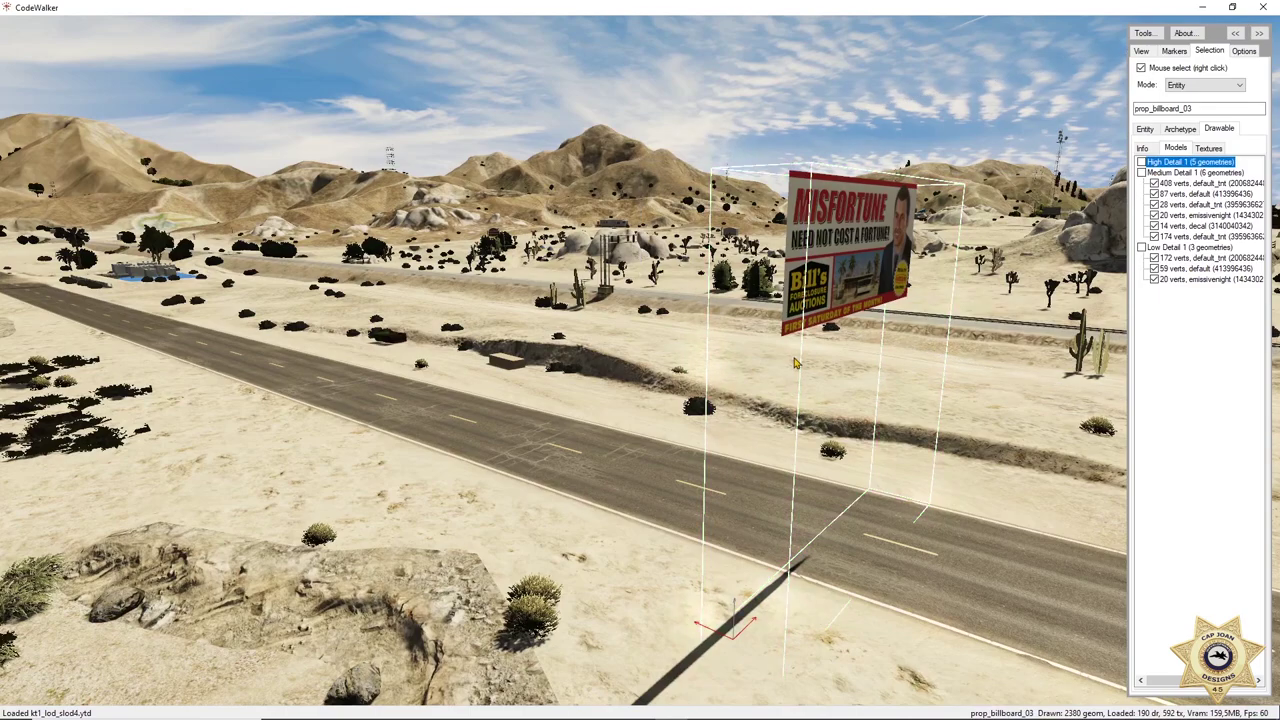
left_click(1141, 162)
- Select the Misfortune poster panel and toggle its High Detail 1 model off and on to verify the selection
right_click(940, 249)
right_click(864, 276)
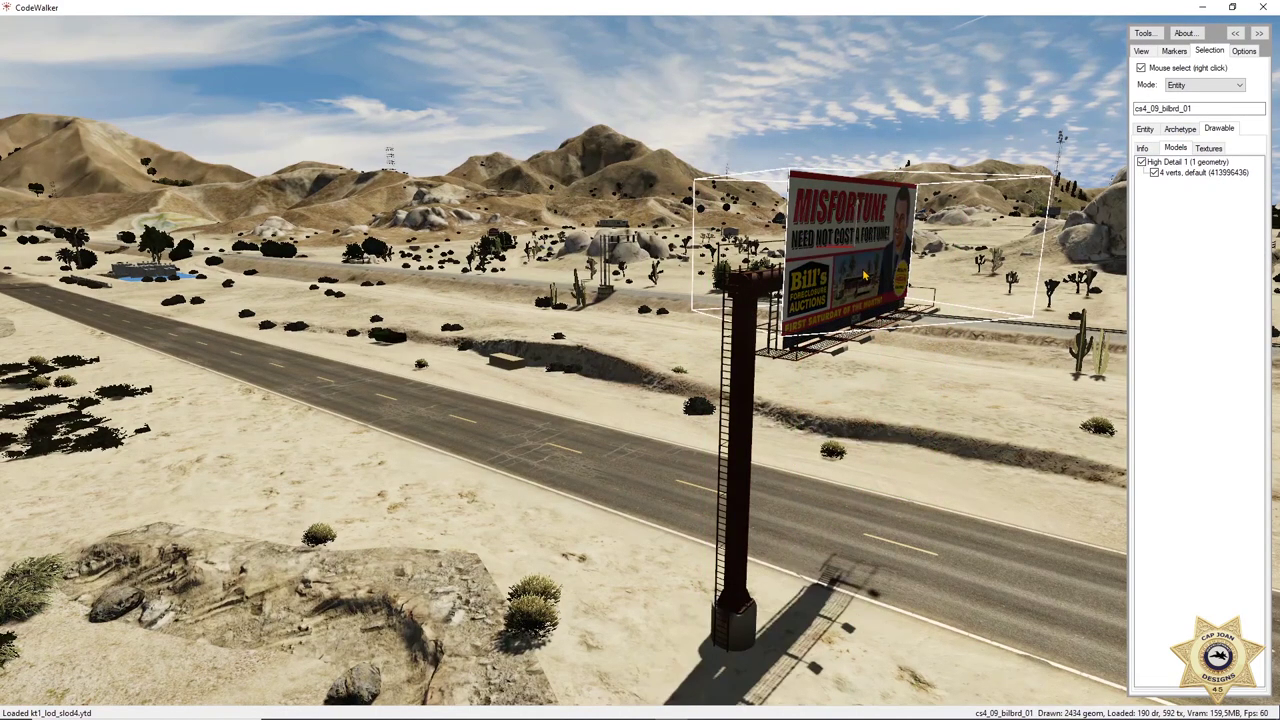
left_click_drag(985, 470, 815, 437)
left_click(1142, 162)
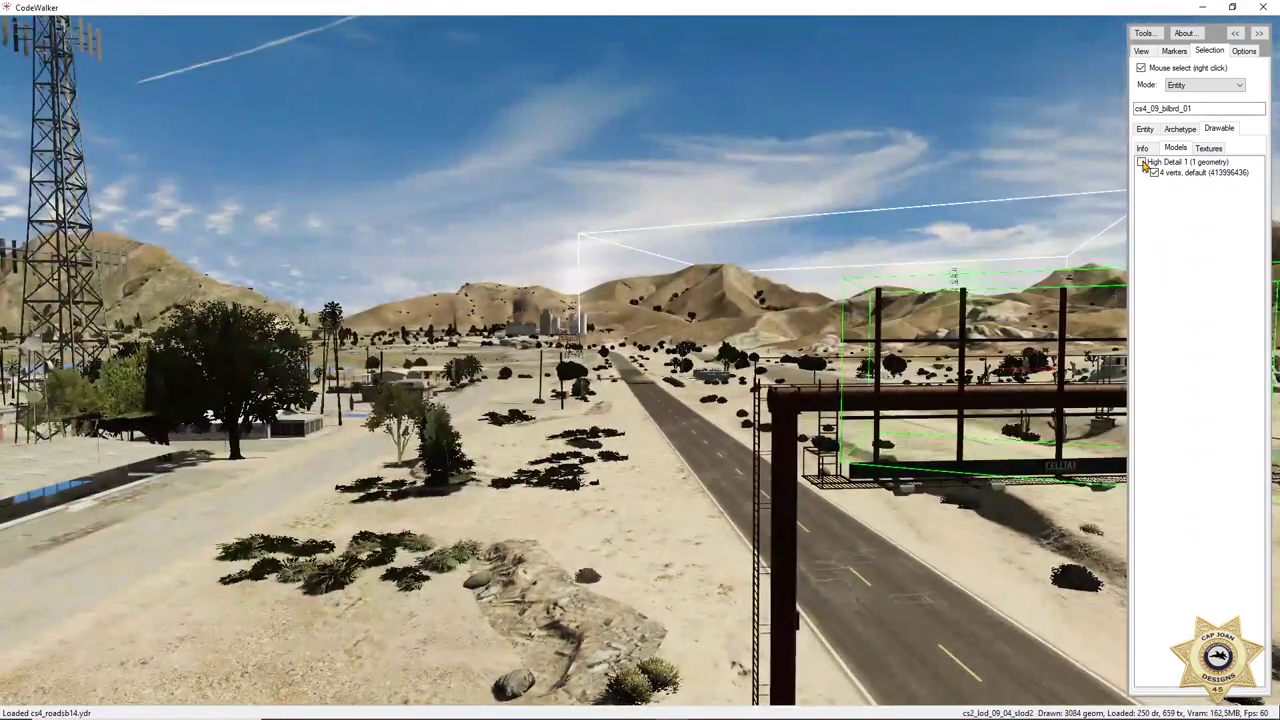
left_click(1142, 162)
left_click_drag(978, 175, 924, 198)
scroll(924, 198, "down", 3)
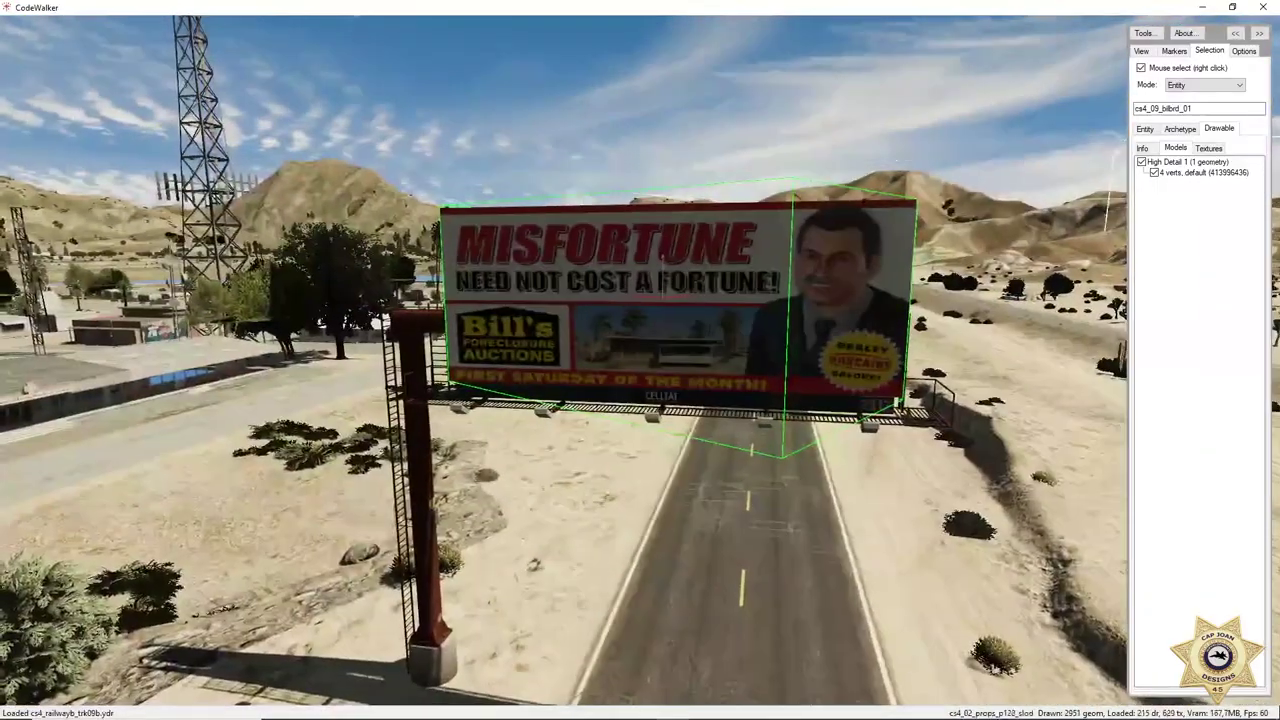
- Copy the poster's entity name, search all files for cs4_09_bilbrd_01 in OpenIV, and go to cs4_09_bilbrd_01.ydr
left_click_drag(1208, 107, 1113, 94)
key("ctrl+c")
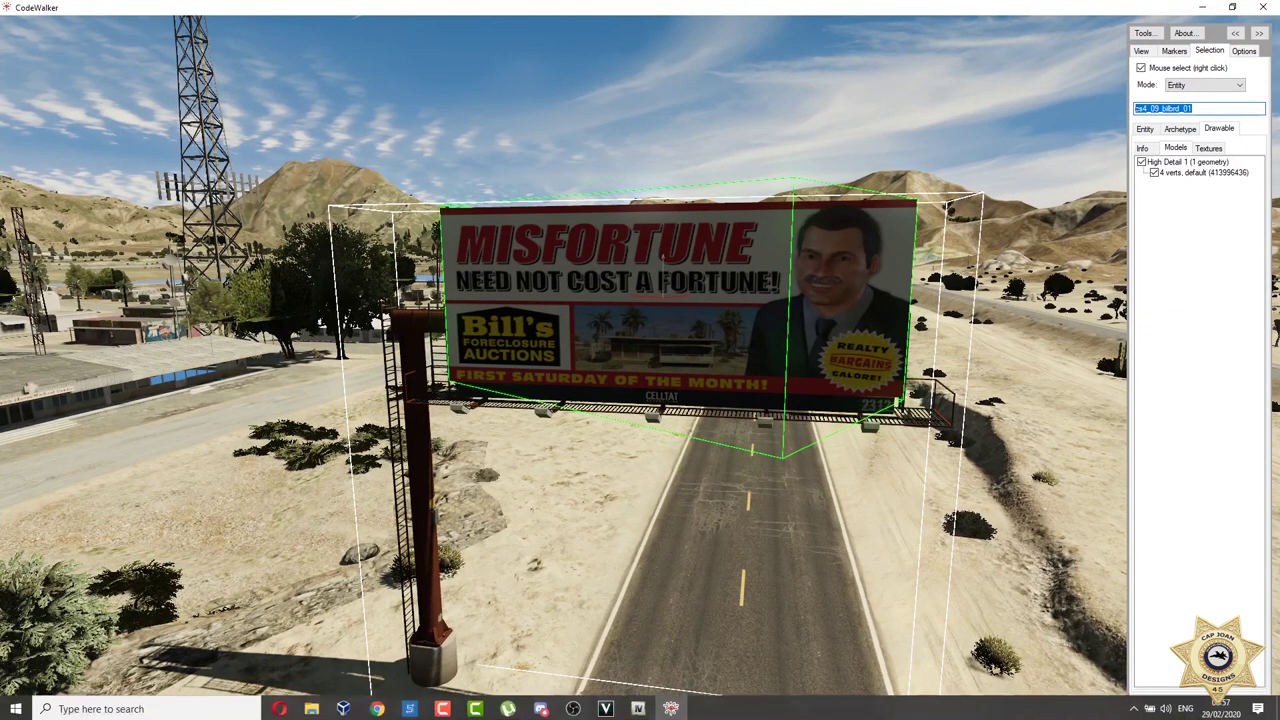
left_click(638, 706)
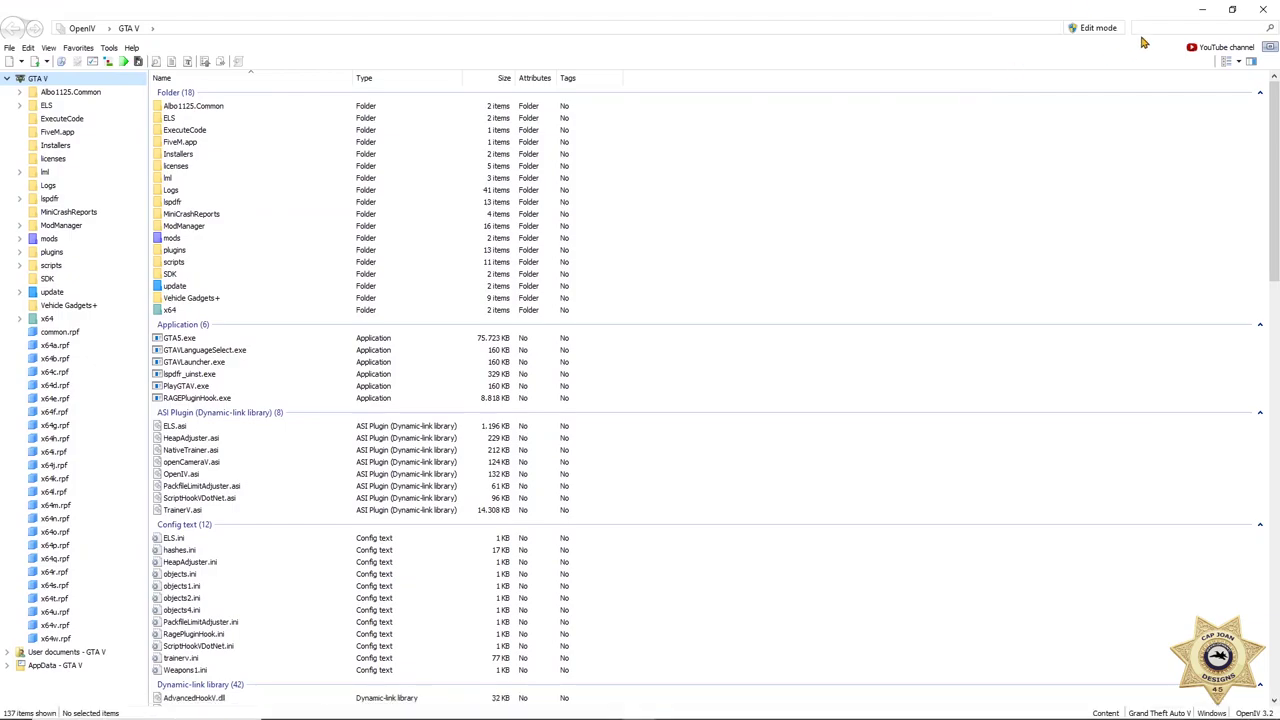
left_click(1140, 27)
key("ctrl+v")
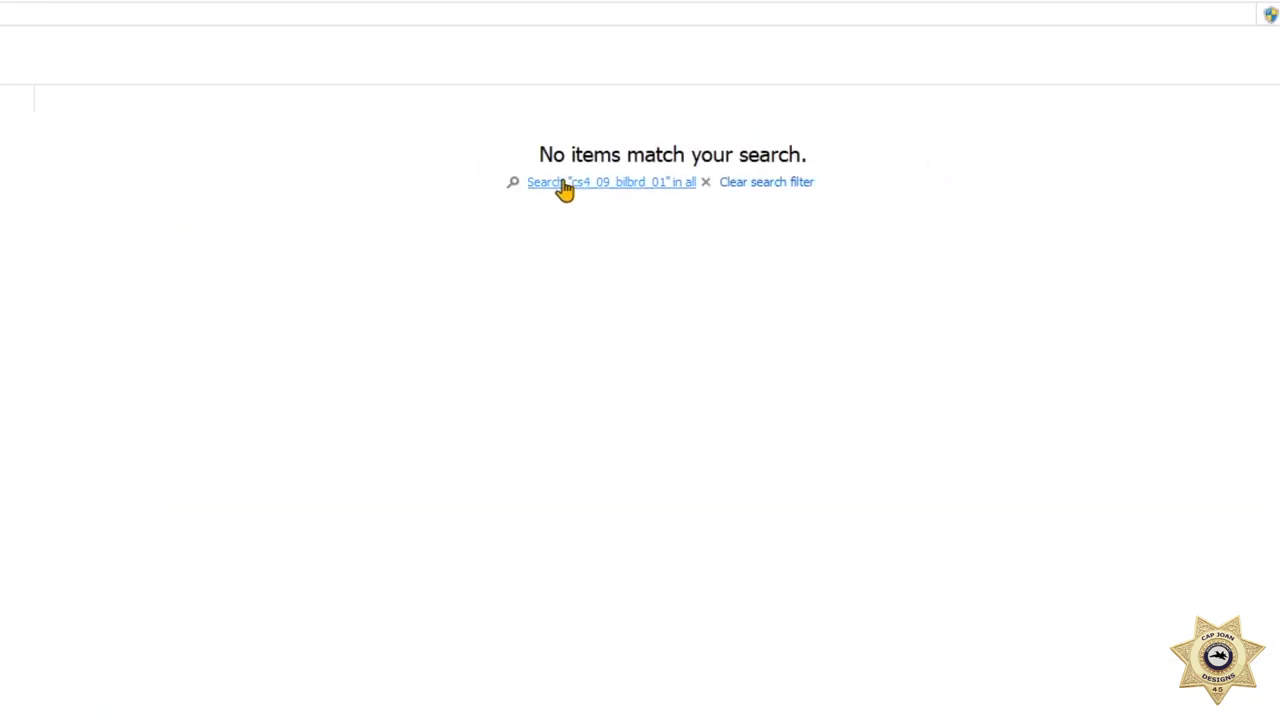
left_click(688, 184)
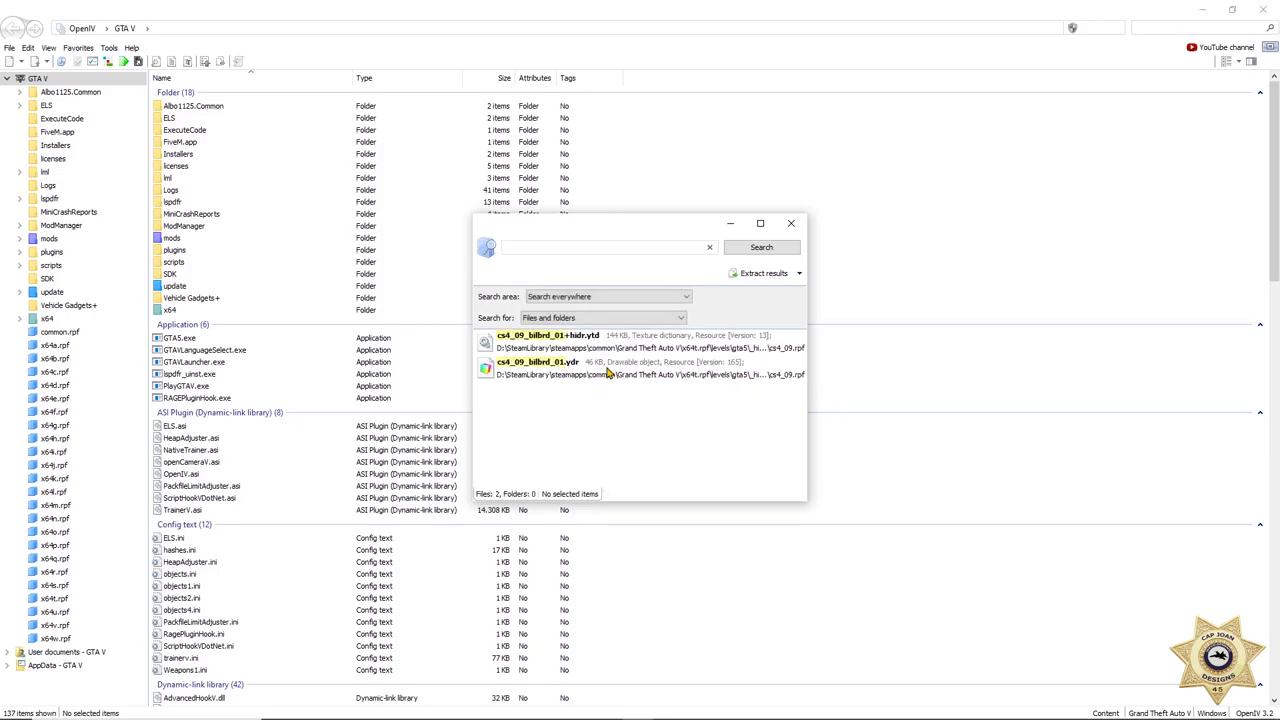
double_click(607, 368)
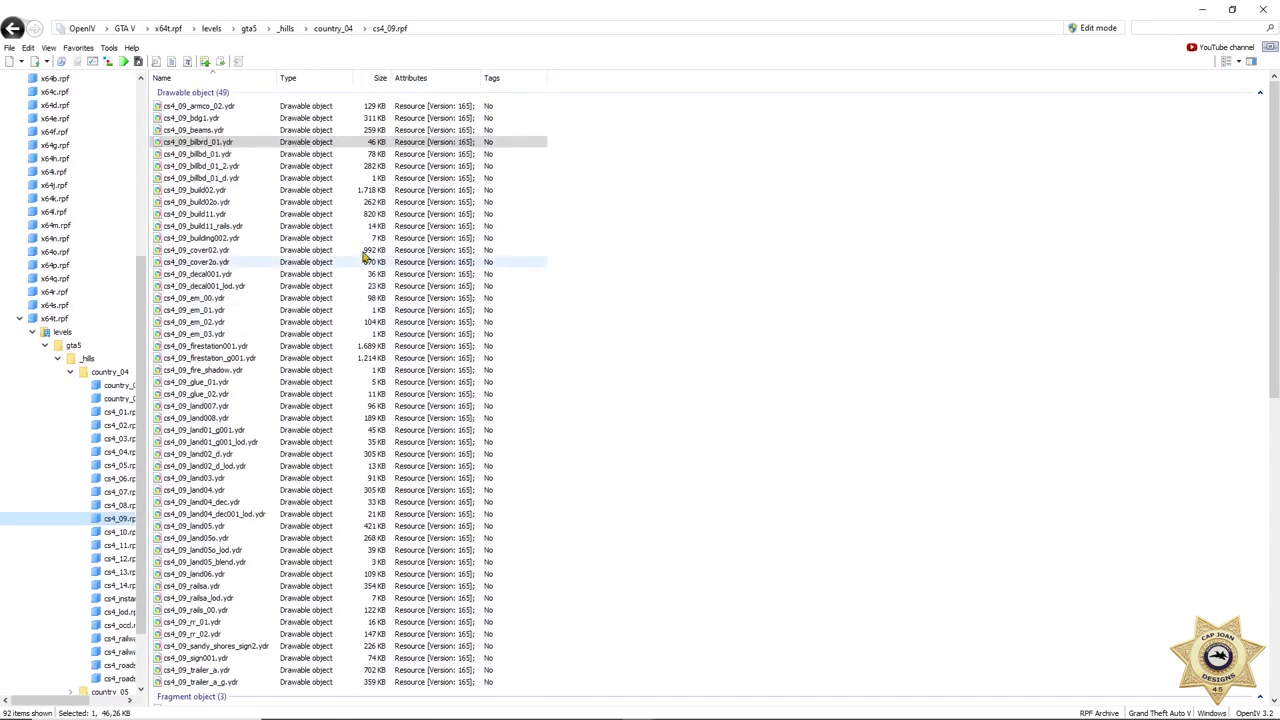
- Preview cs4_09_bilbrd_01.ydr in the model viewer, examine the poster from several angles and close the preview
right_click(213, 150)
left_click(230, 149)
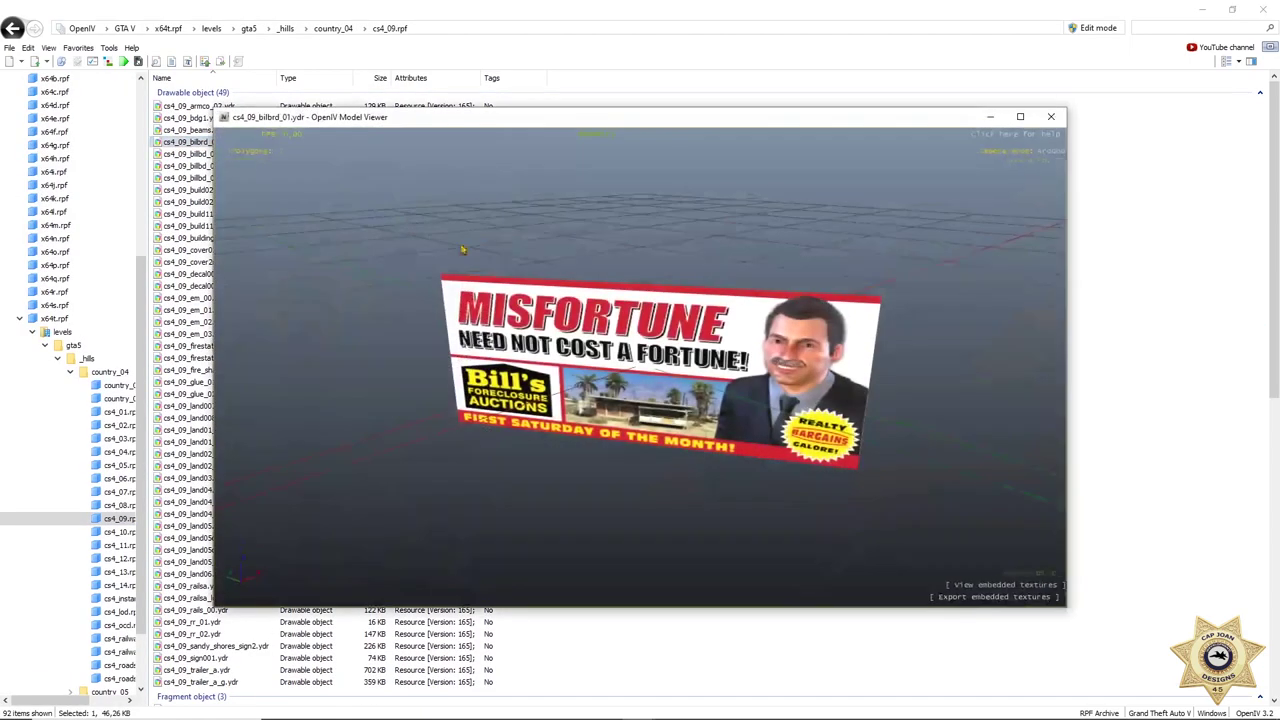
left_click_drag(885, 340, 1010, 573)
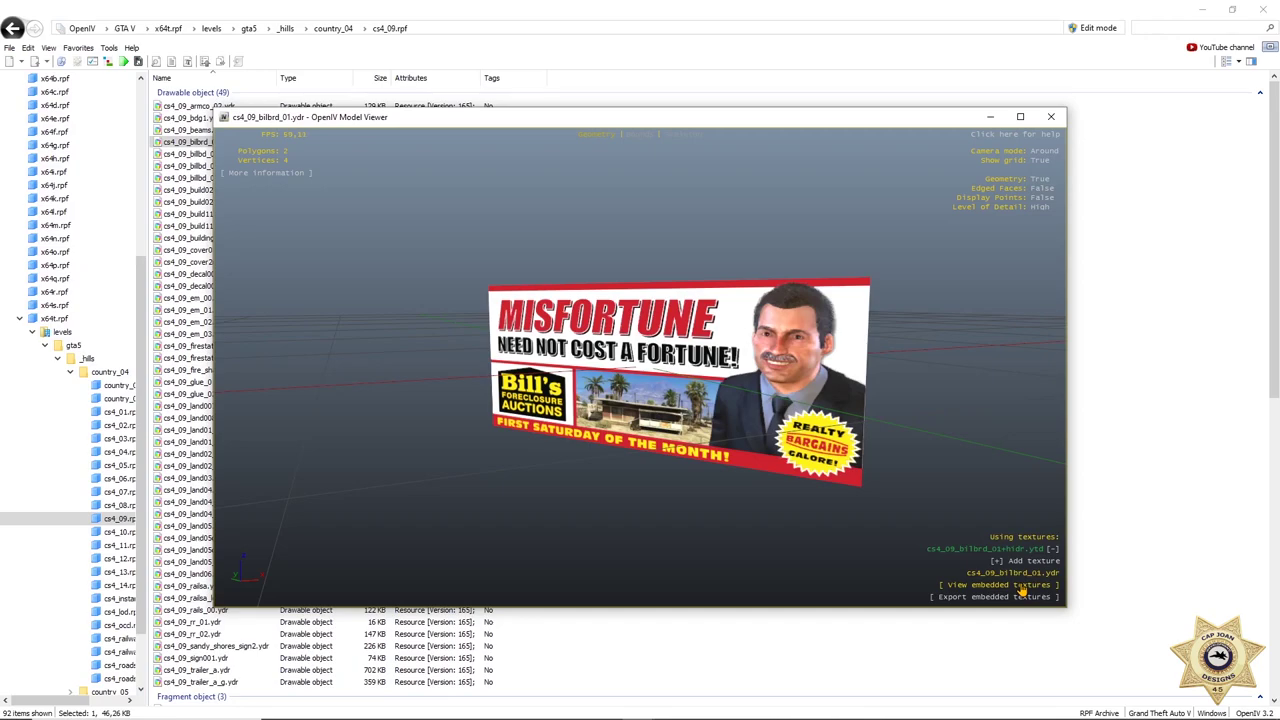
left_click_drag(868, 512, 784, 269)
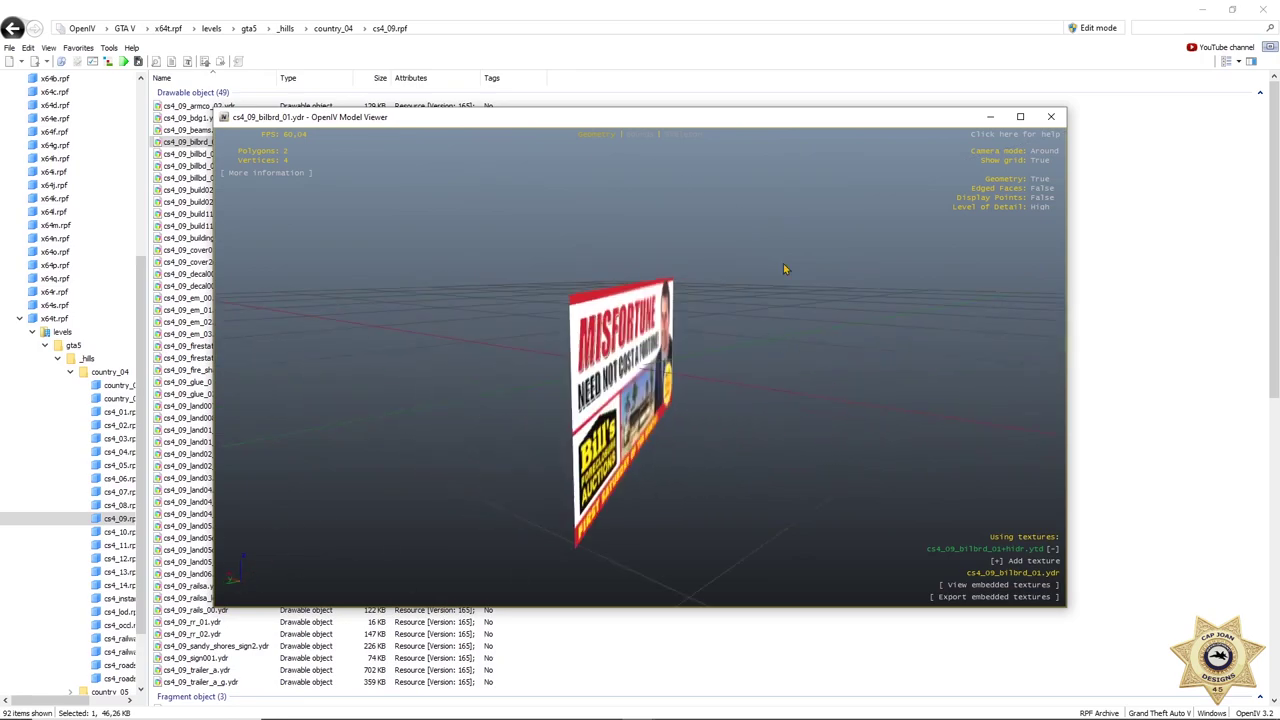
left_click(1051, 117)
- Extract cs4_09_bilbrd_01.ydr into a new folder named billboard inside Downloads\854c62-TextureToolkit-150623
right_click(193, 146)
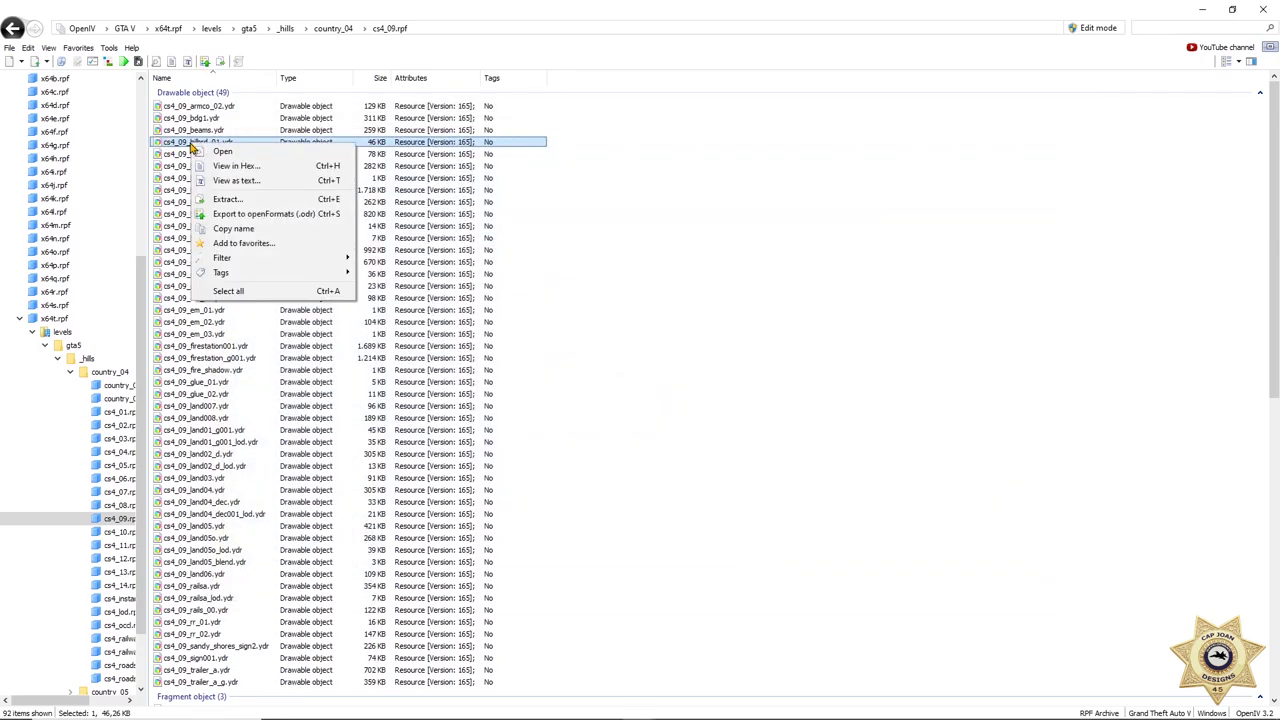
left_click(254, 200)
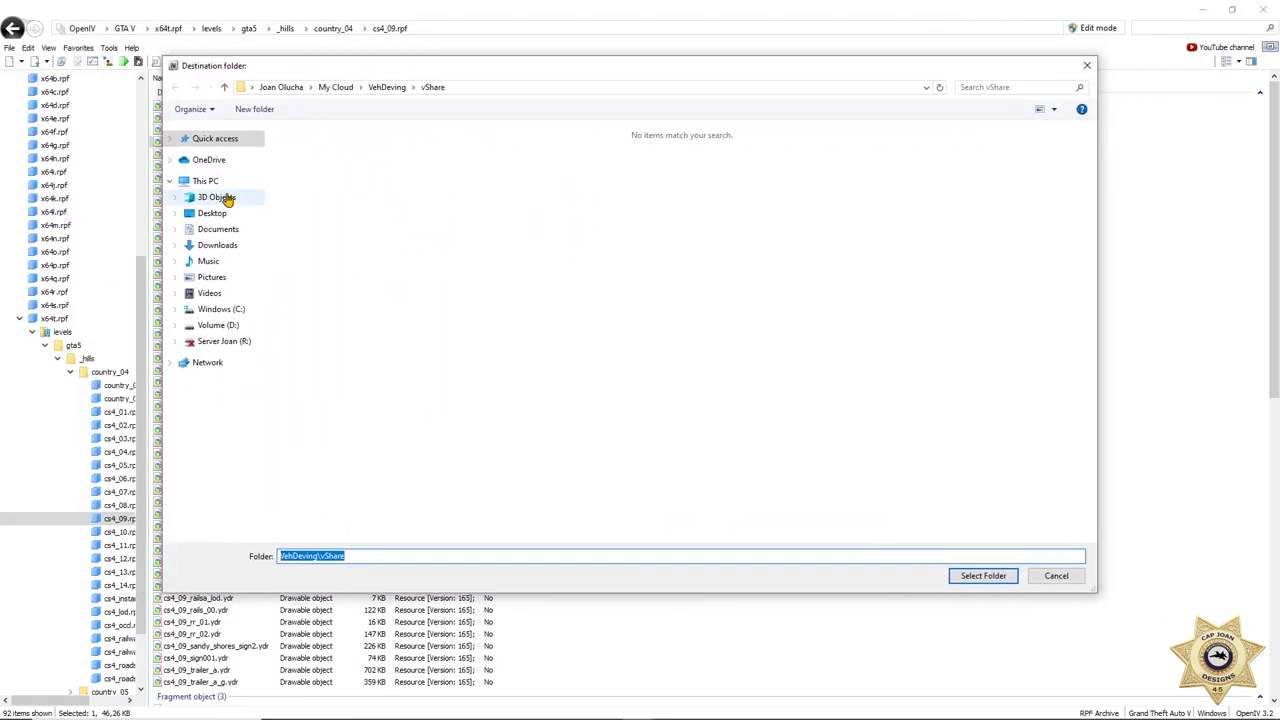
left_click(222, 245)
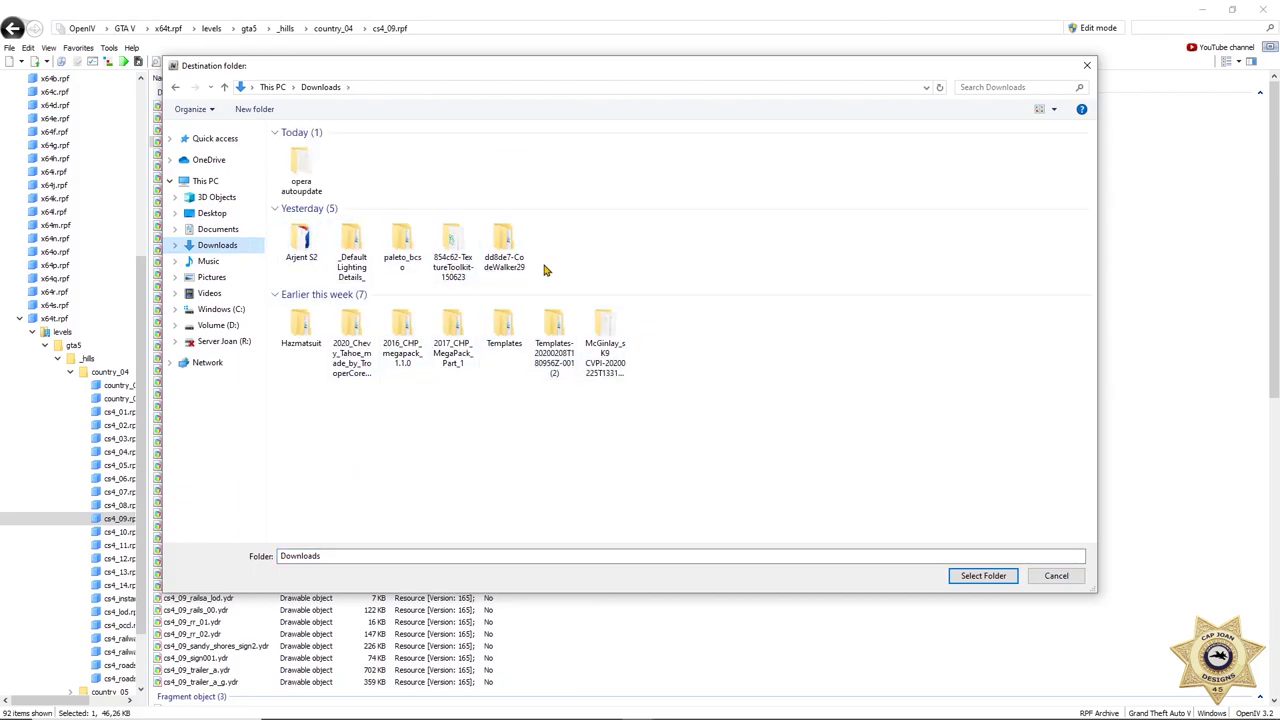
left_click(456, 248)
double_click(456, 248)
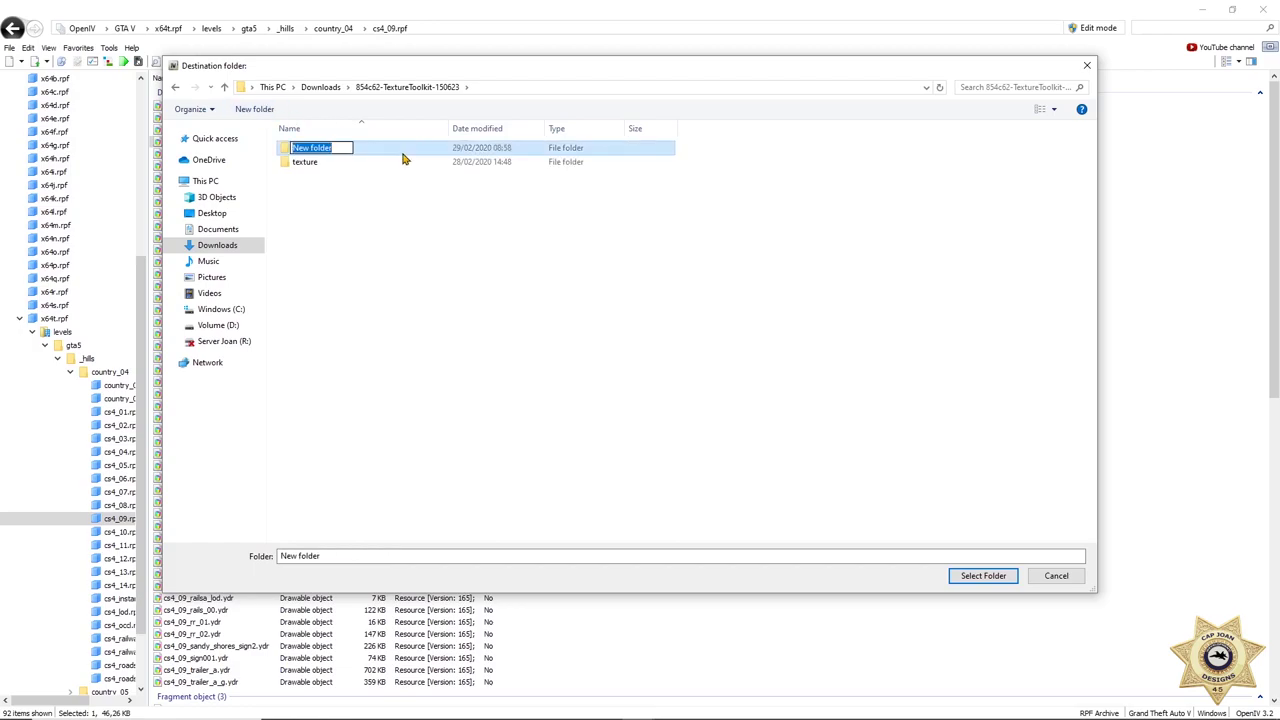
type("billboard")
double_click(380, 148)
left_click(980, 576)
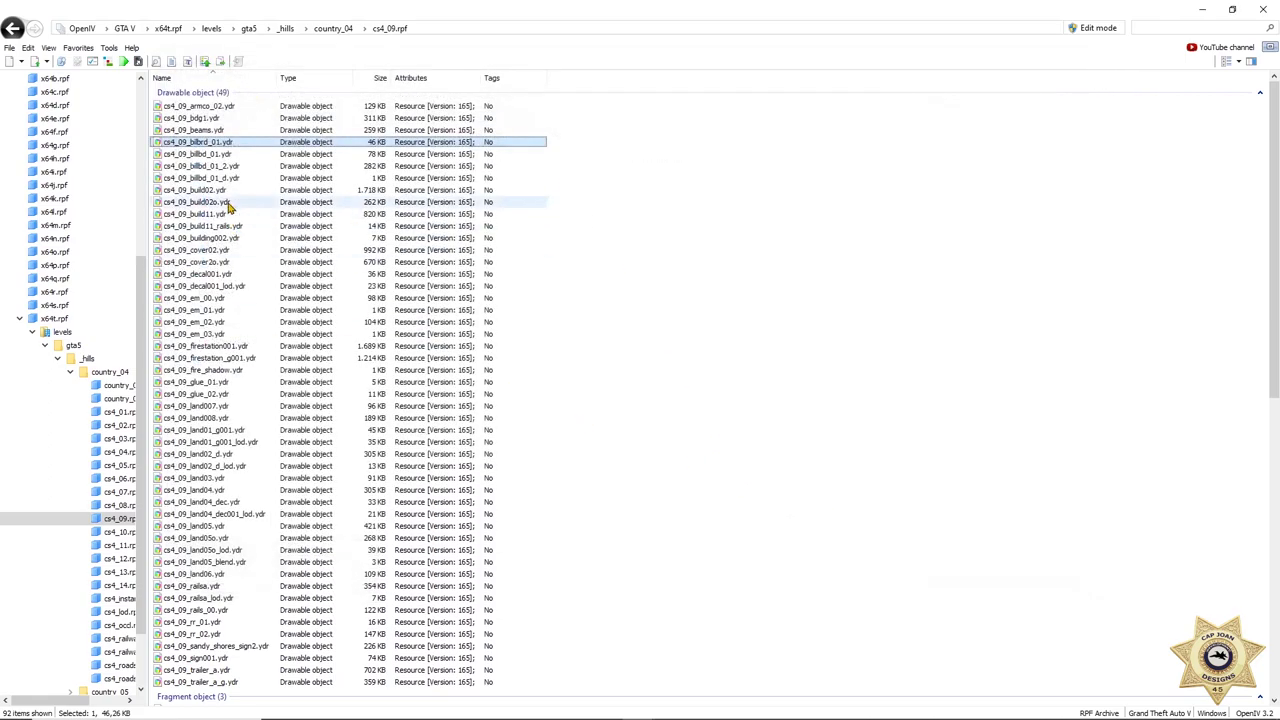
- Export cs4_09_bilbrd_01.ydr to openFormats (.odr) in the billboard folder and put the OpenIV windows away
right_click(223, 143)
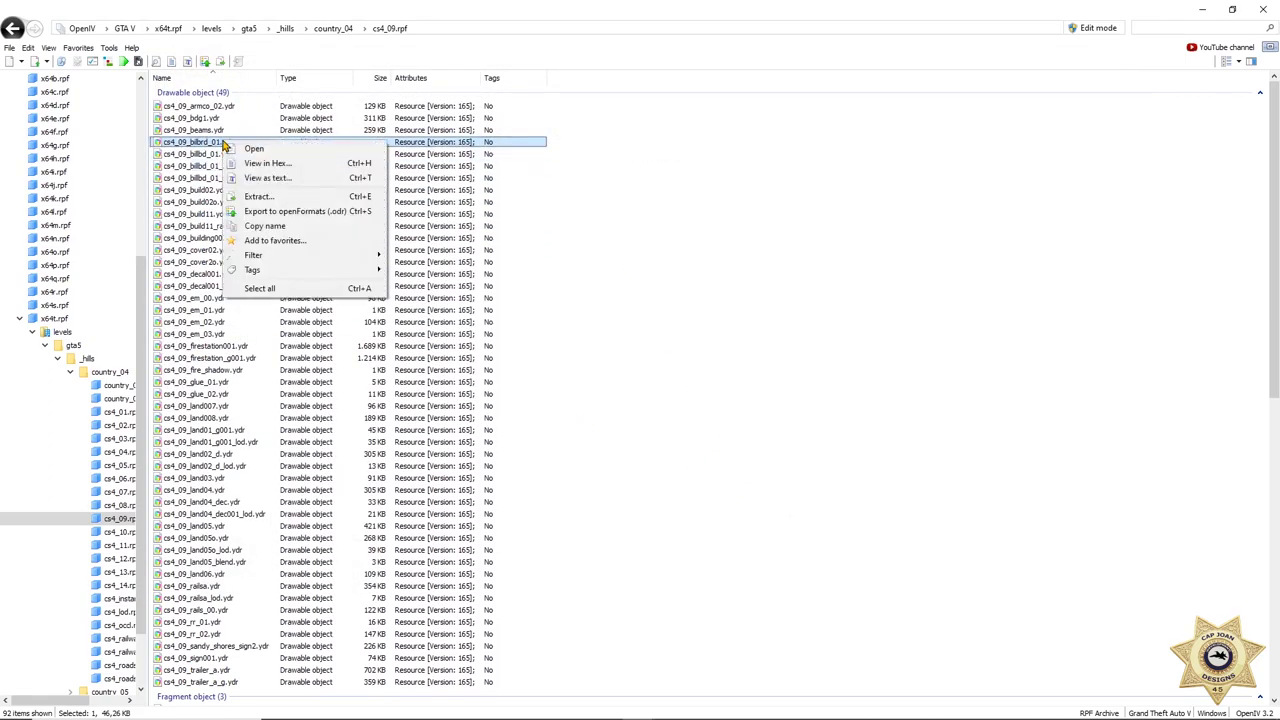
left_click(305, 212)
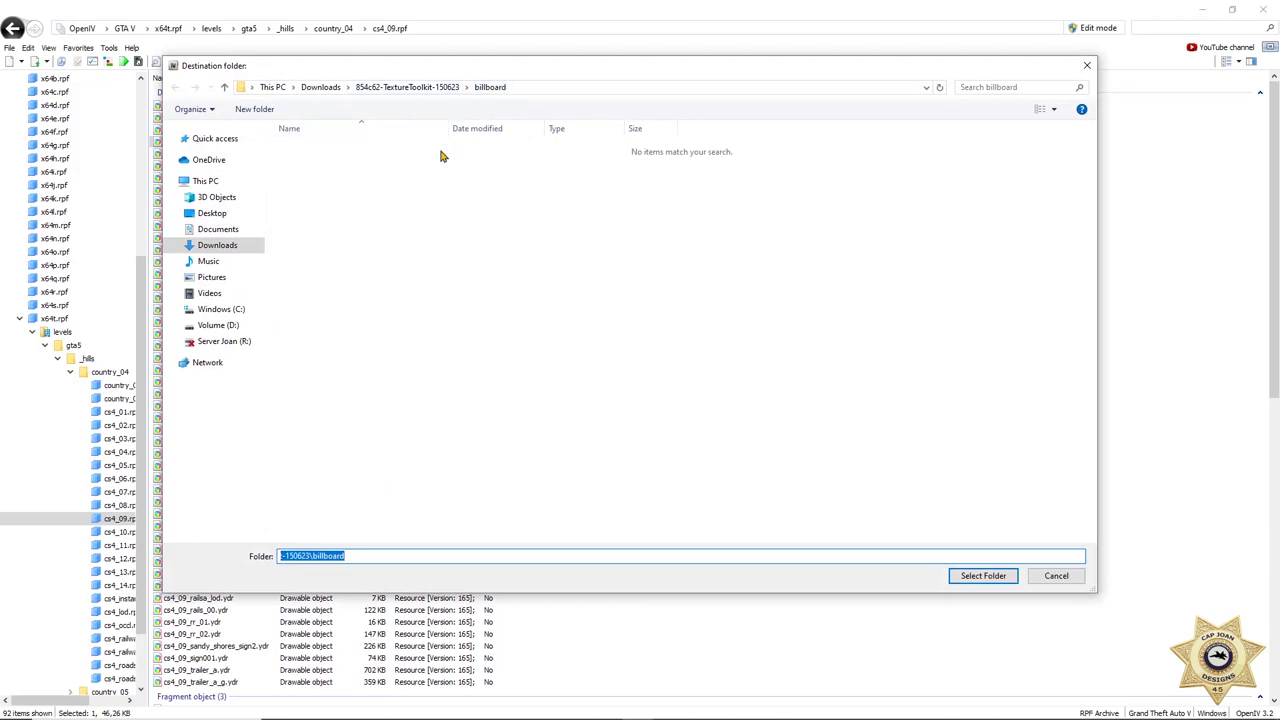
left_click(995, 580)
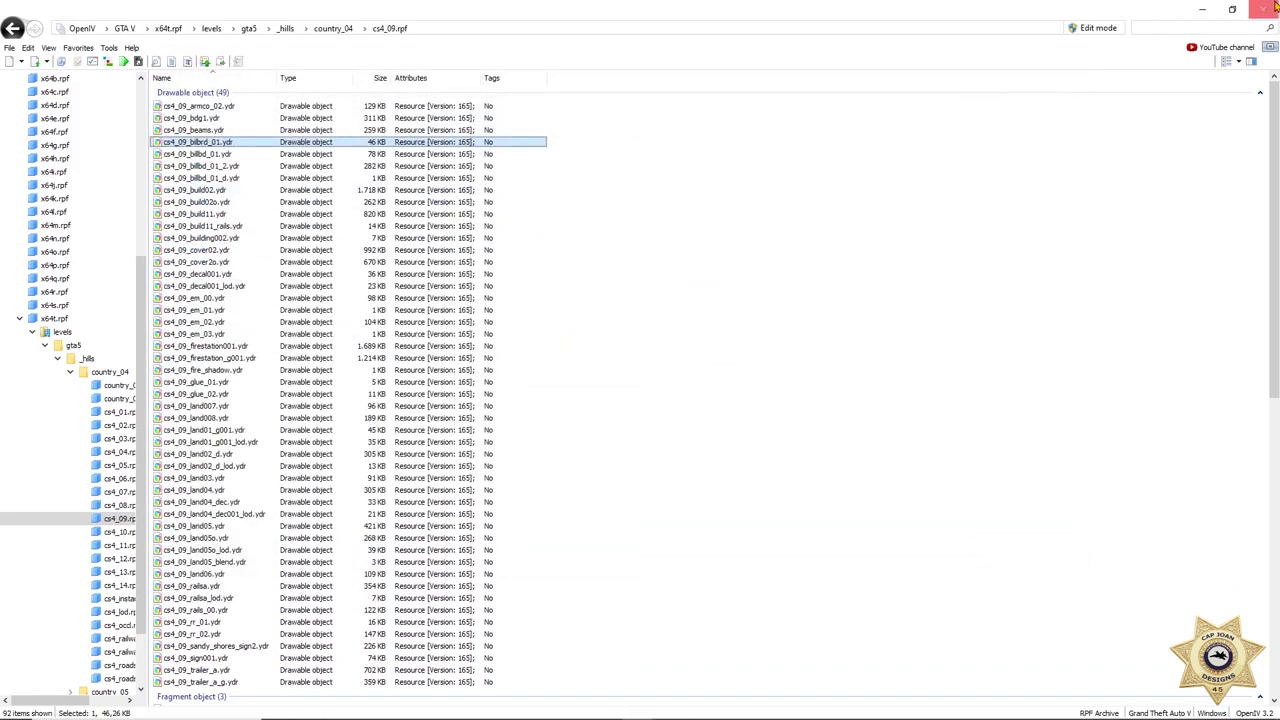
left_click(1270, 8)
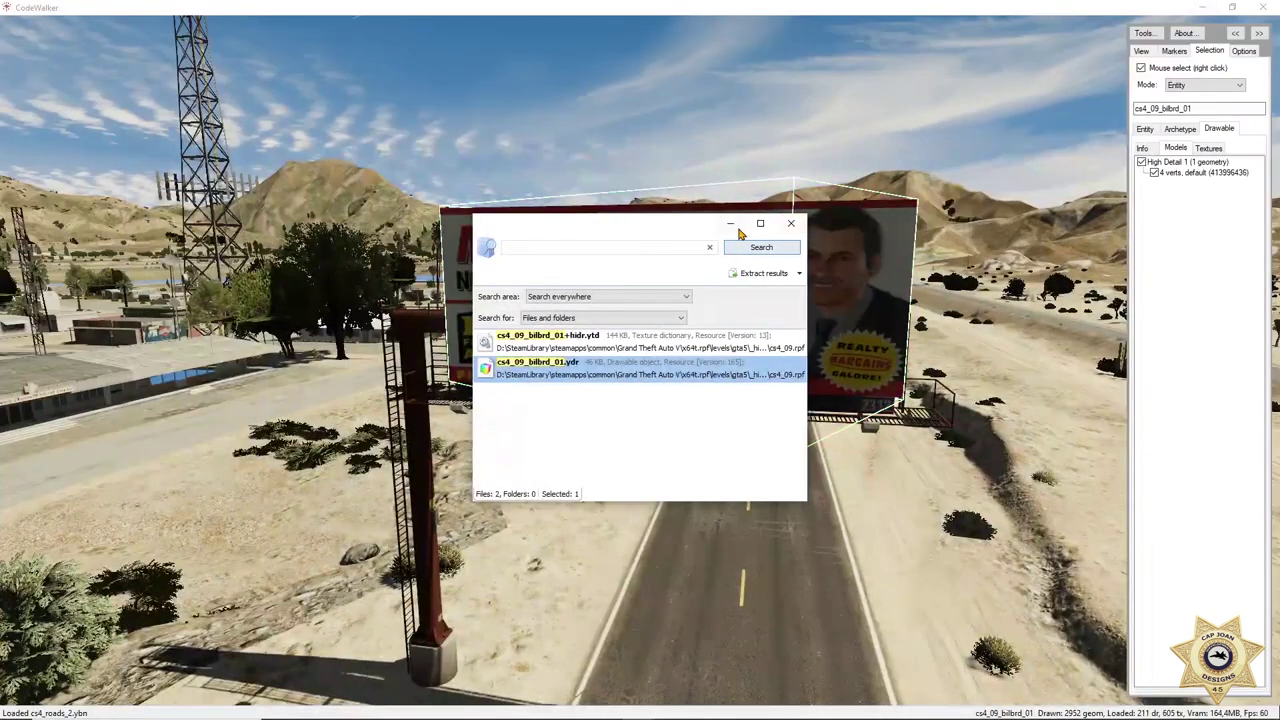
left_click(736, 226)
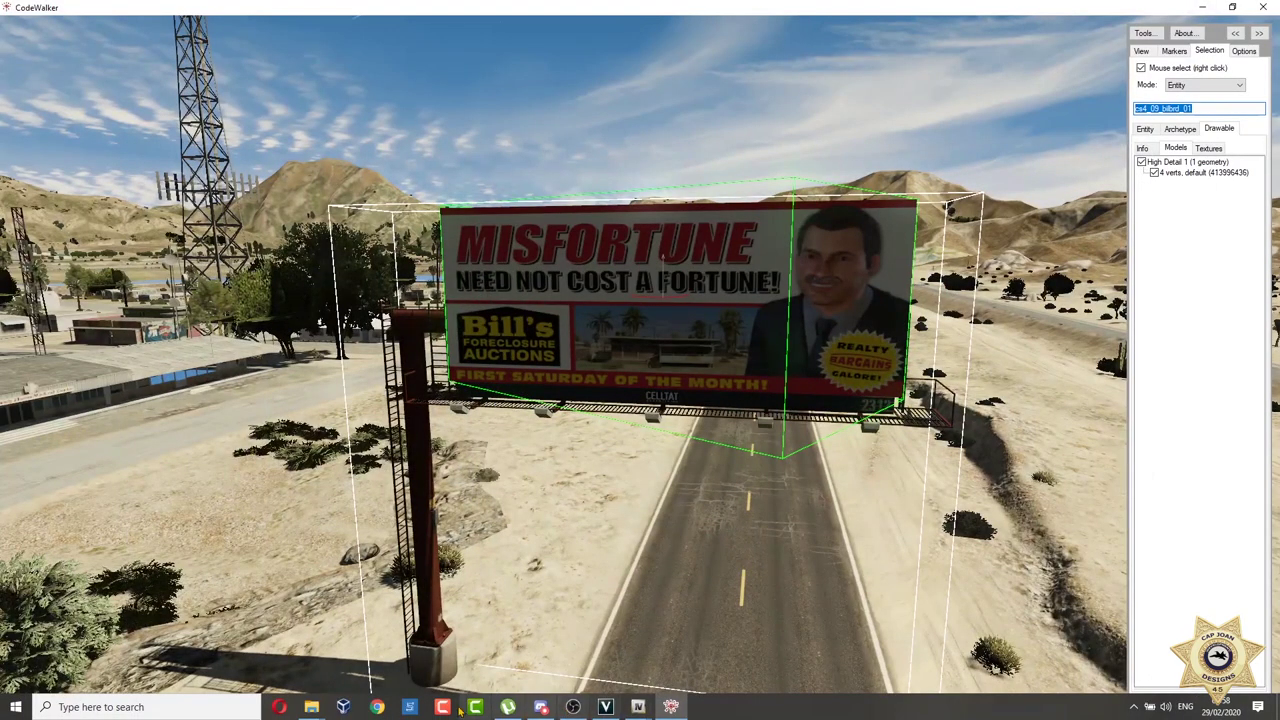
- Switch to the 854c62-TextureToolkit-150623 folder in File Explorer and launch TextureTool.exe
mouse_move(318, 710)
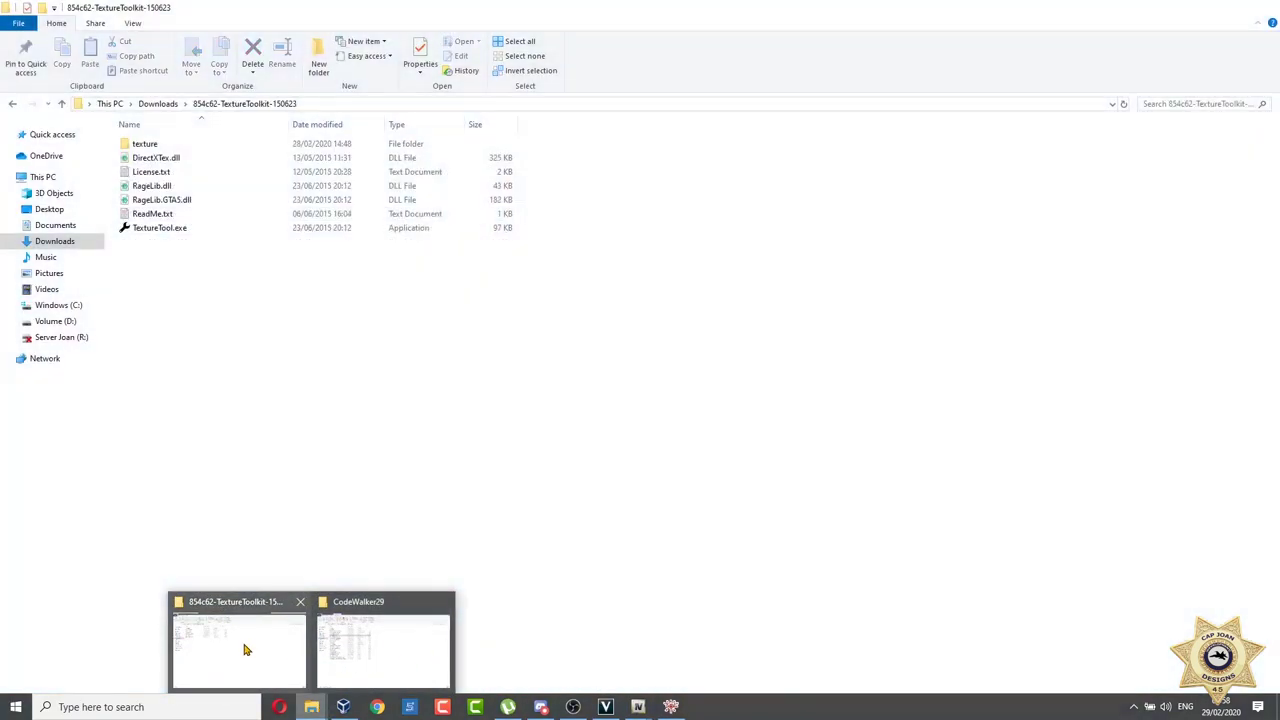
left_click(245, 650)
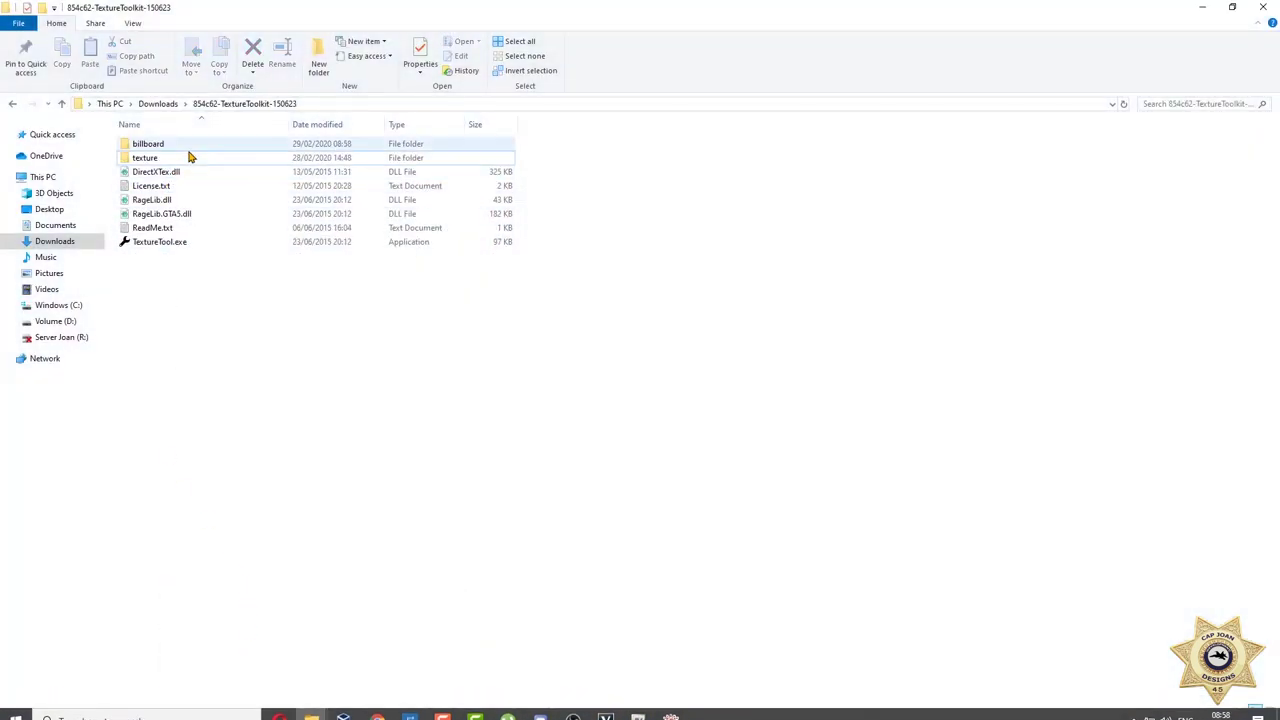
double_click(190, 245)
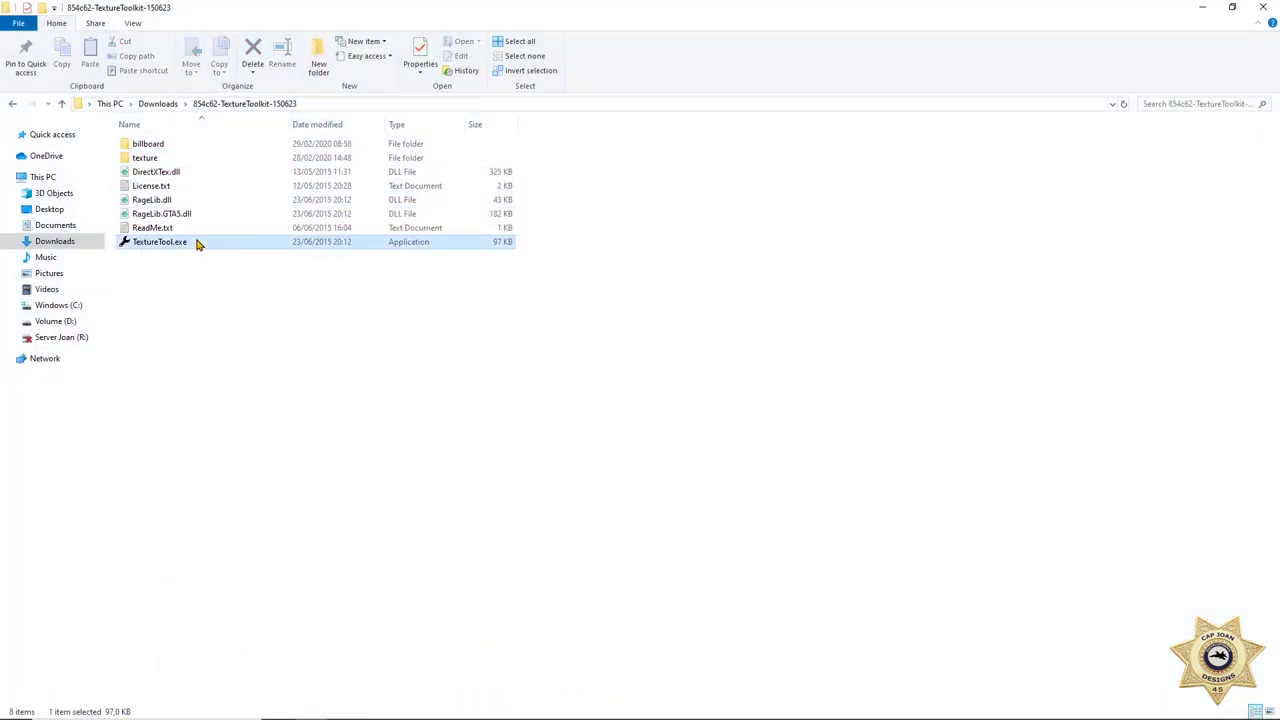
left_click_drag(465, 99, 687, 219)
- Open cs4_09_bilbrd_01.ydr from the 854c62-TextureToolkit-150623\billboard folder in Texture Toolkit
left_click(323, 234)
left_click(346, 268)
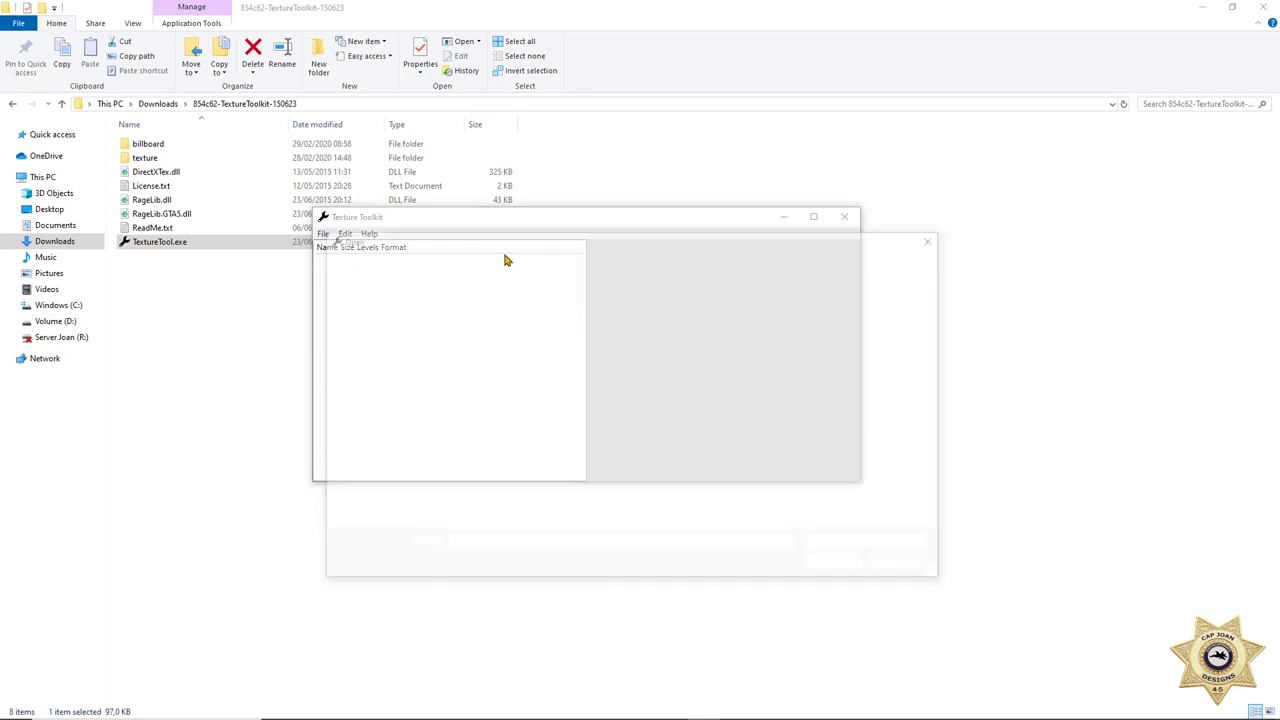
left_click(540, 263)
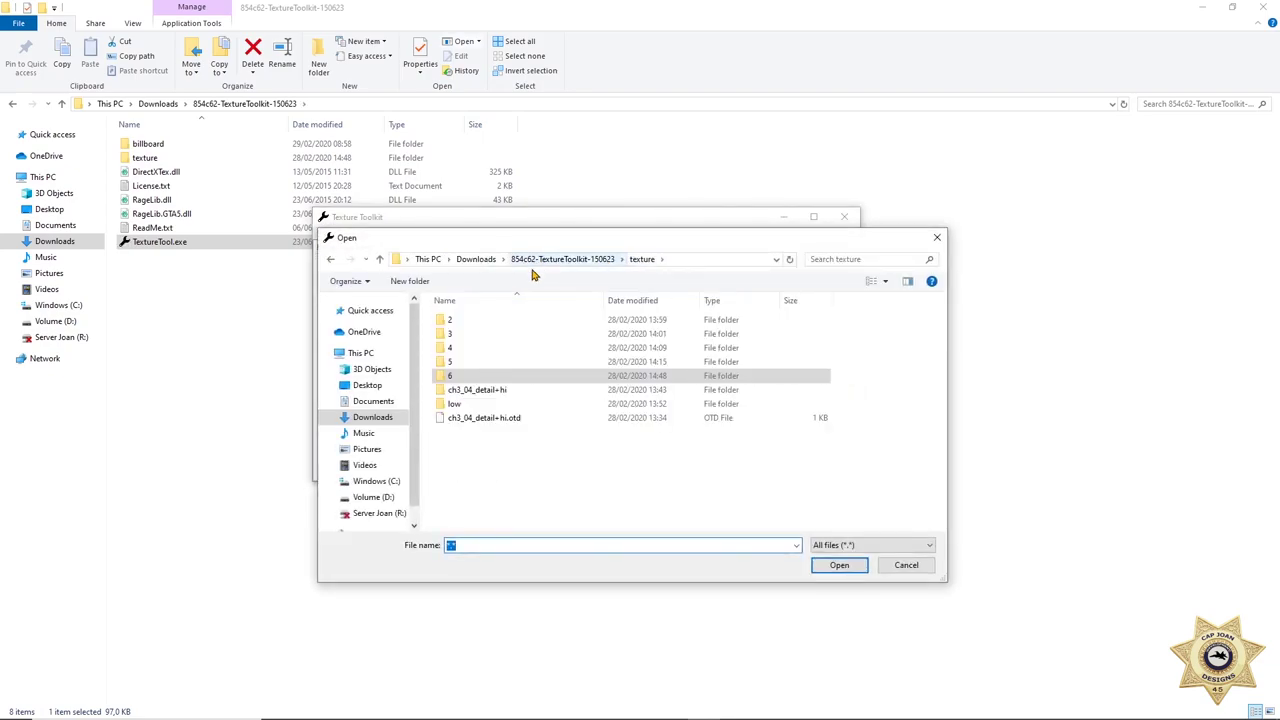
left_click(575, 259)
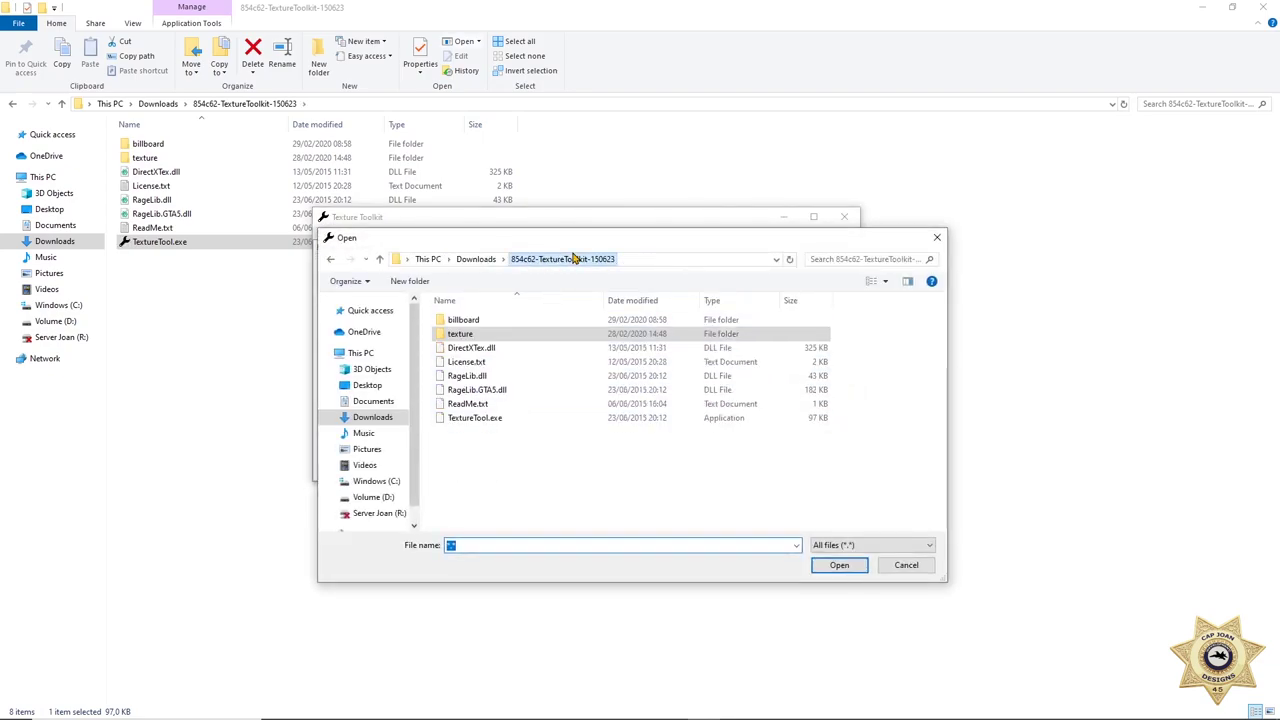
double_click(488, 320)
left_click(514, 350)
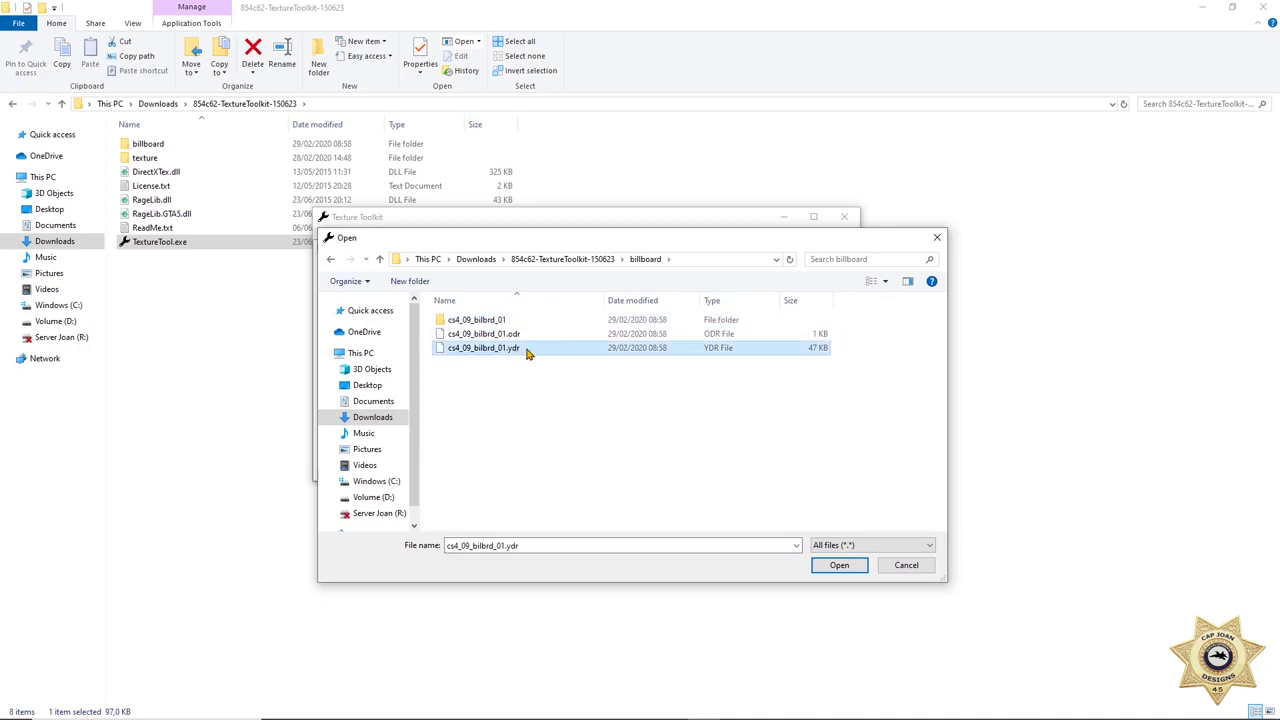
left_click(840, 566)
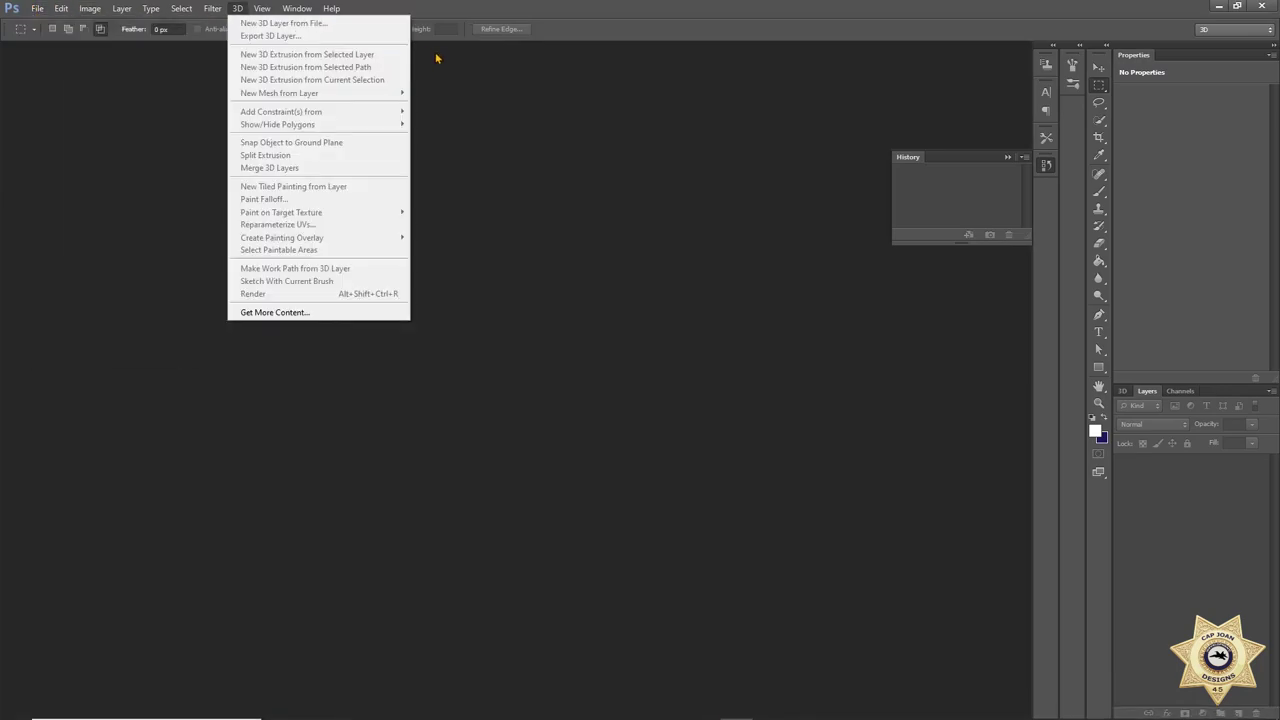
- In Photoshop, start opening a file and browse to Downloads\854c62-TextureToolkit-150623\billboard
left_click(476, 144)
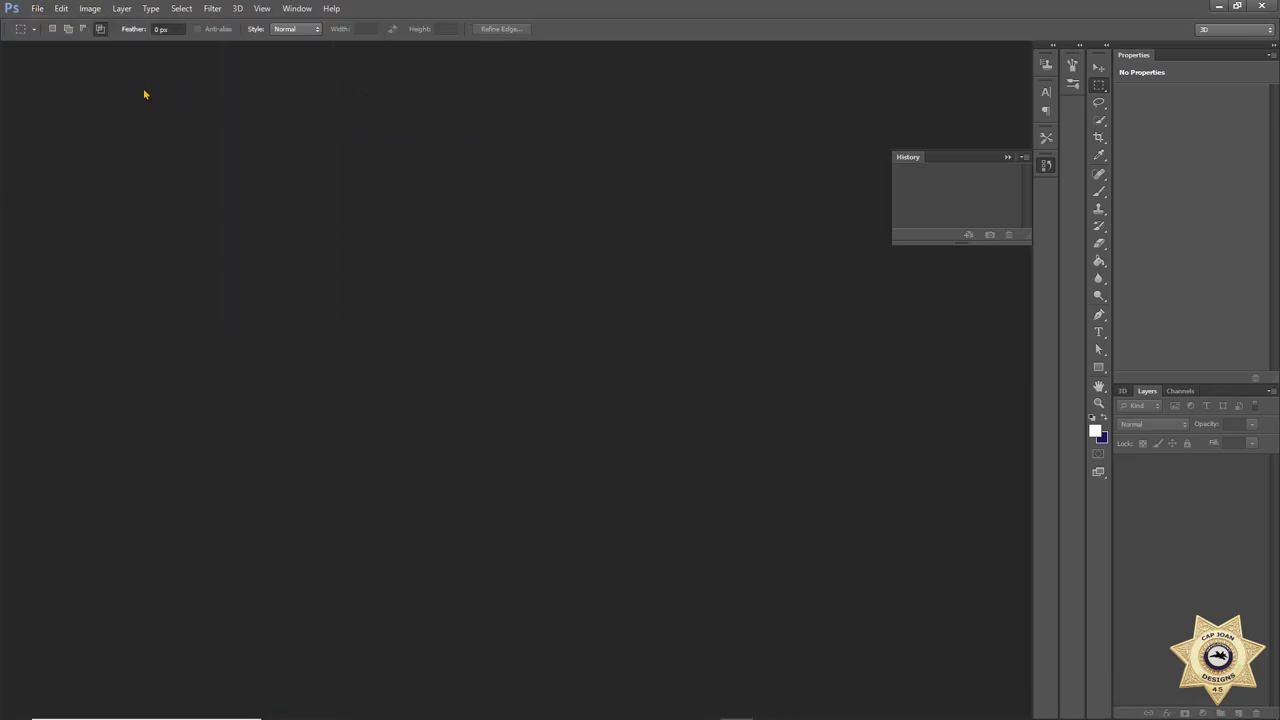
left_click(34, 8)
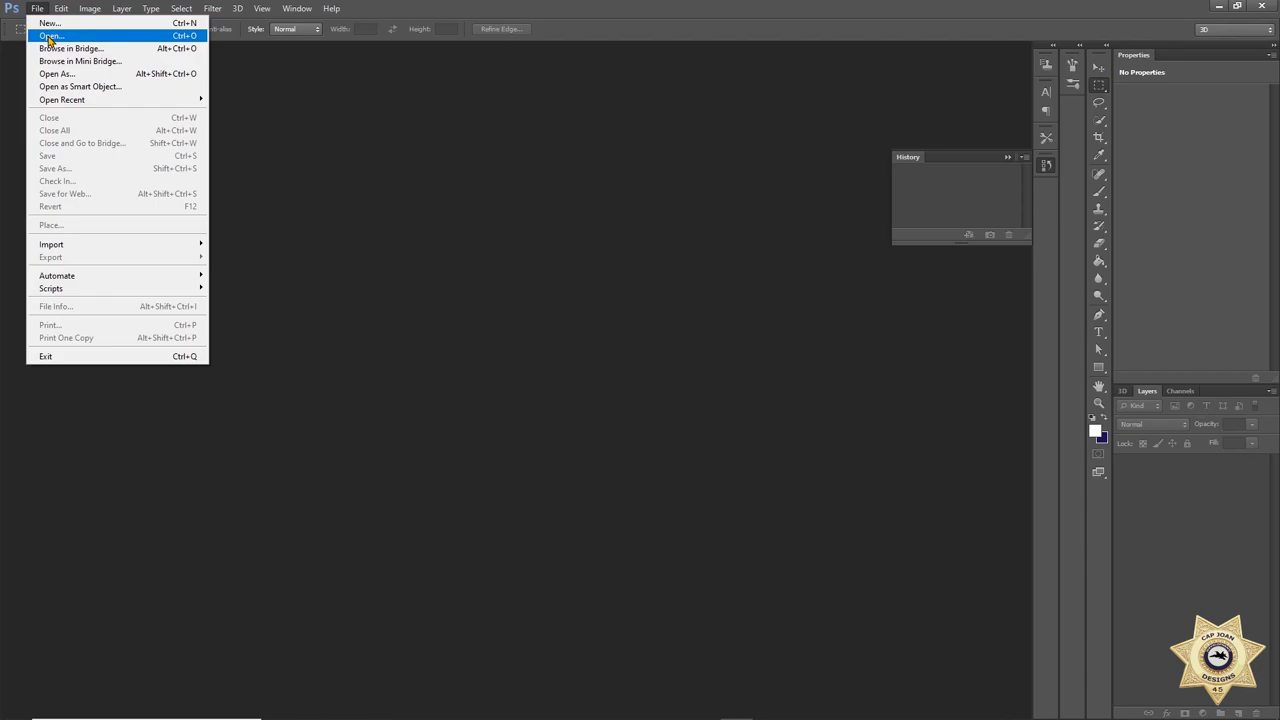
left_click(48, 38)
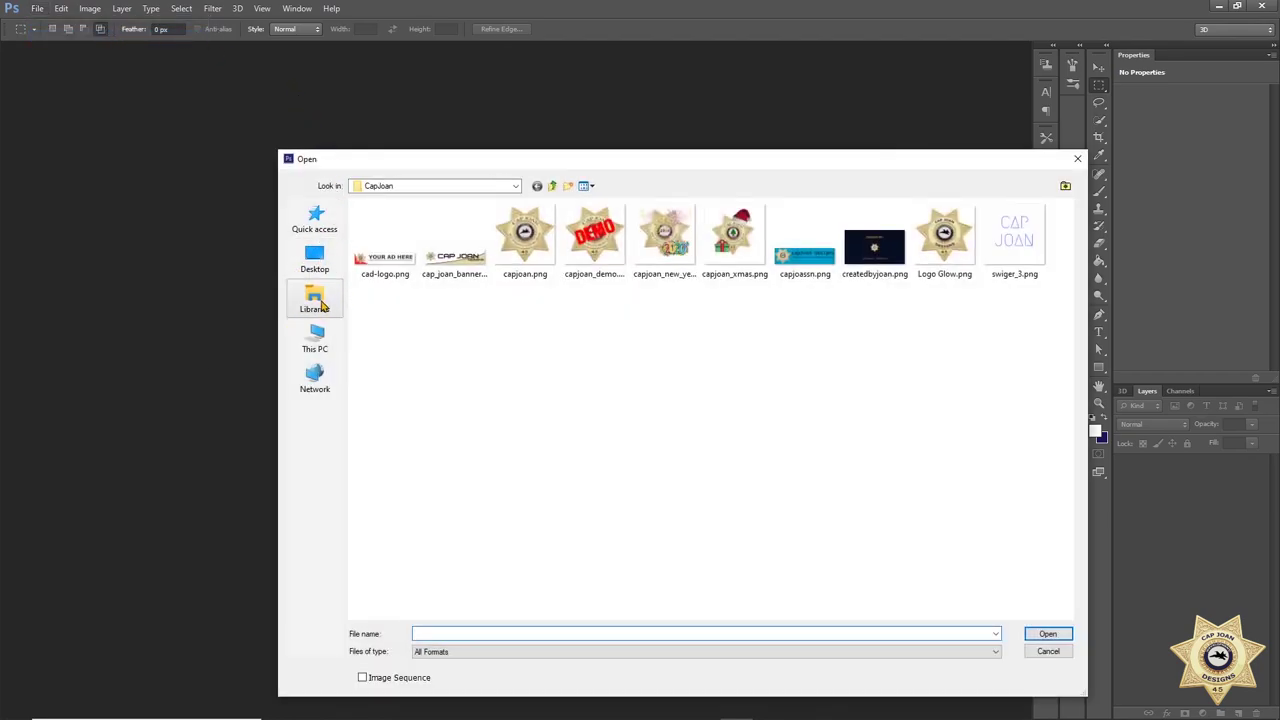
left_click(318, 262)
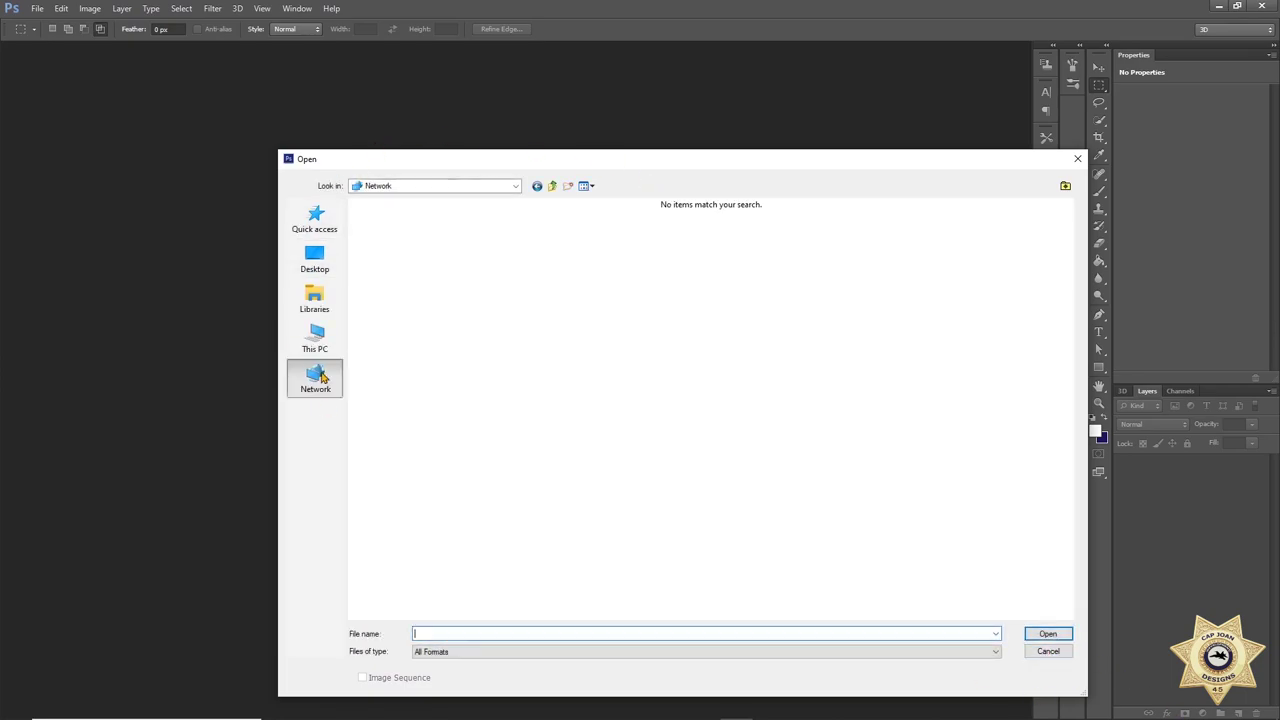
left_click(315, 298)
left_click(315, 338)
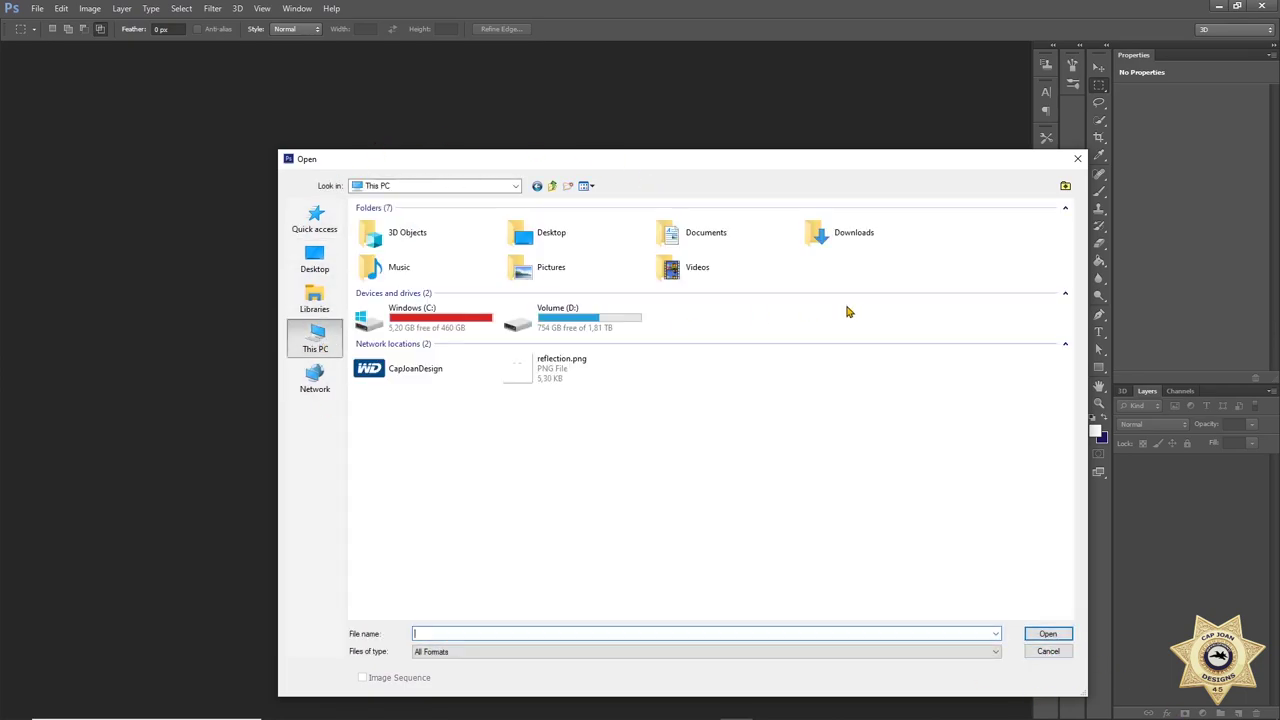
double_click(825, 236)
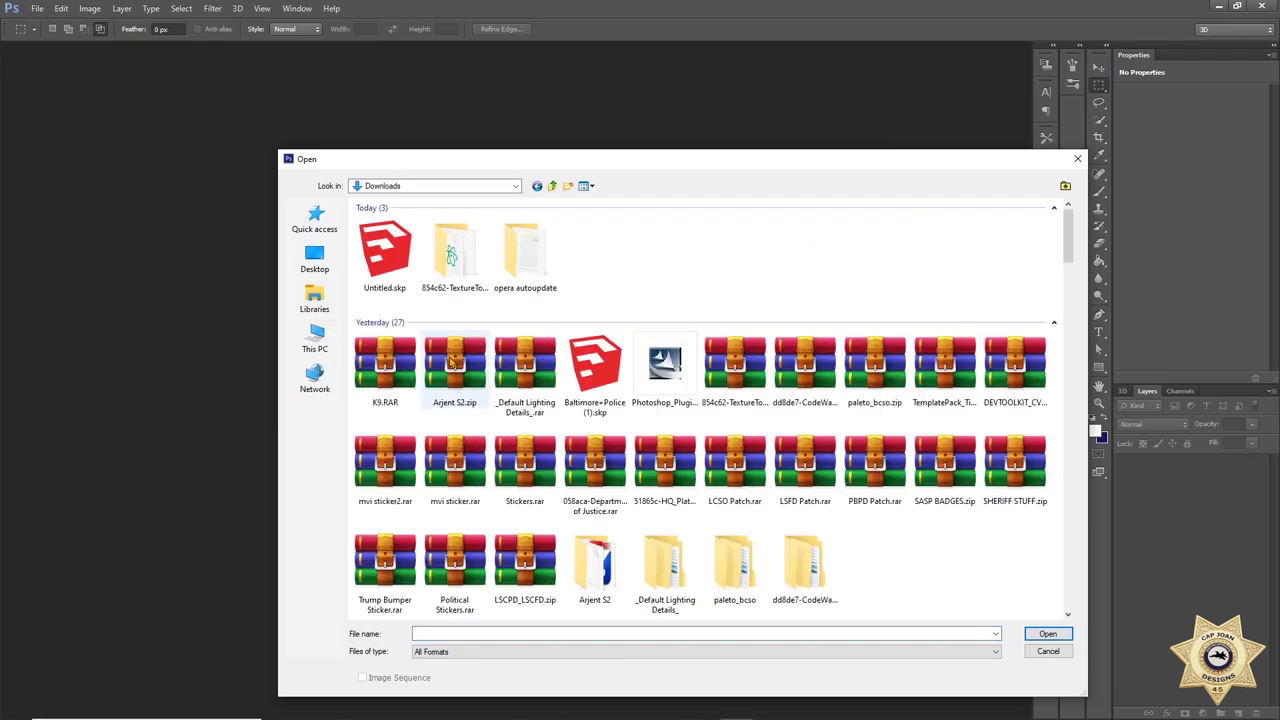
double_click(452, 255)
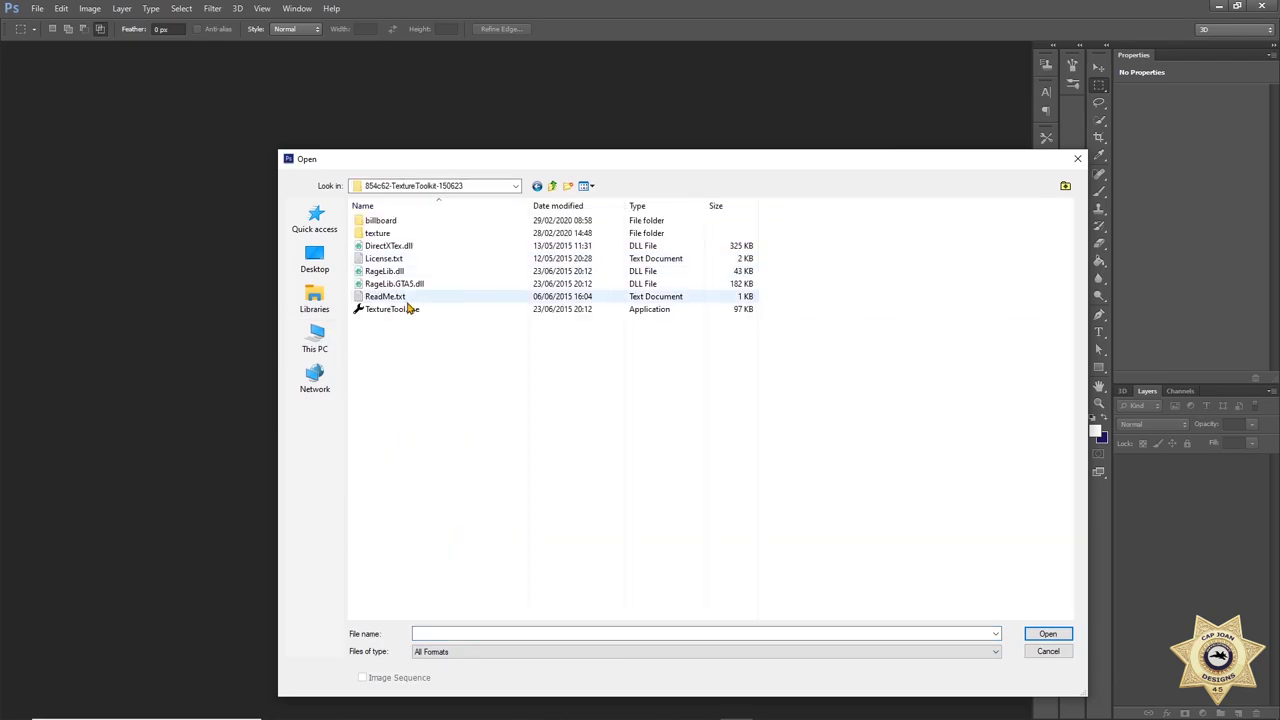
double_click(420, 220)
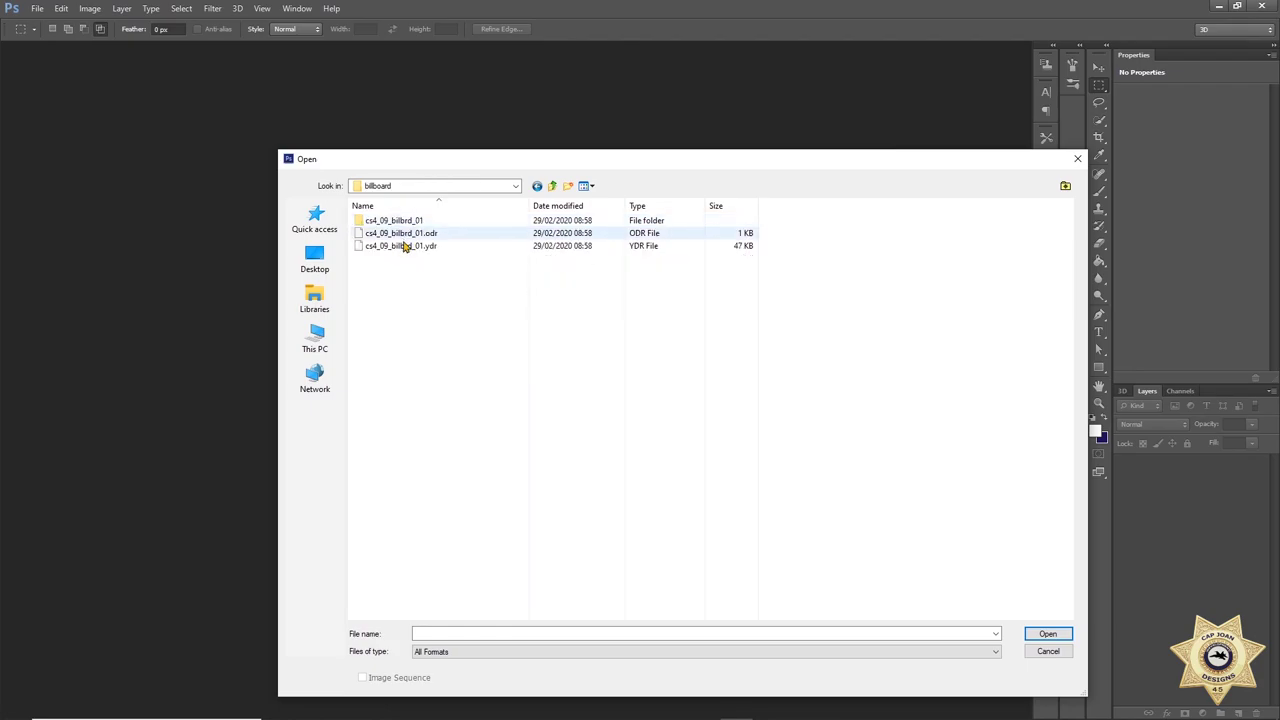
- Open the texture bills_foreclosure_billboard_1024.dds from the cs4_09_bilbrd_01 folder and enlarge it to 200%
left_click(446, 224)
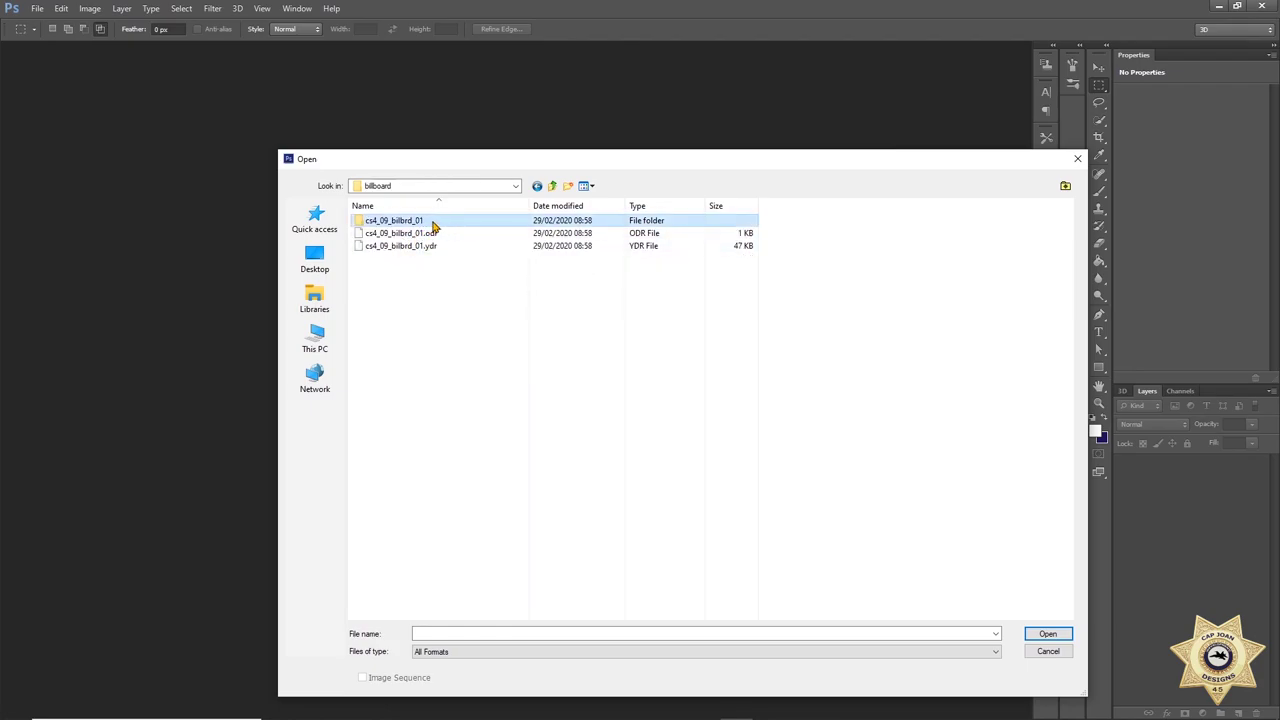
double_click(440, 222)
double_click(531, 222)
left_click(703, 334)
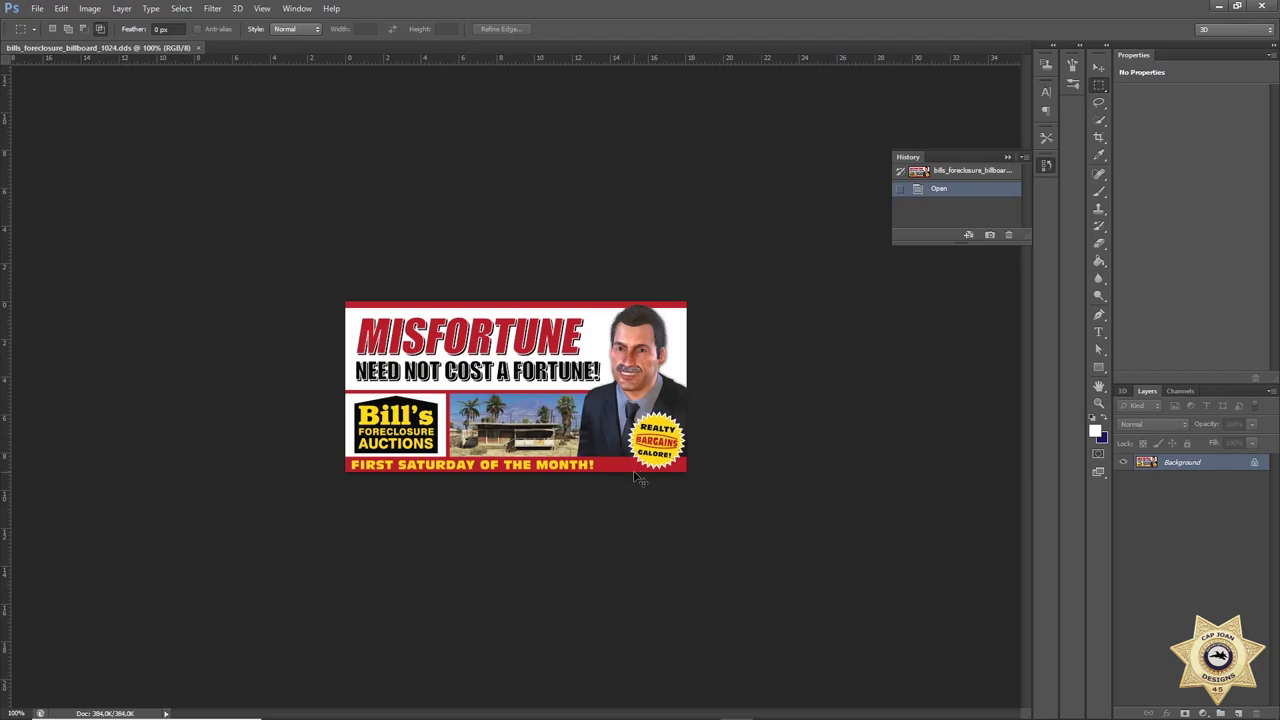
key("ctrl+plus")
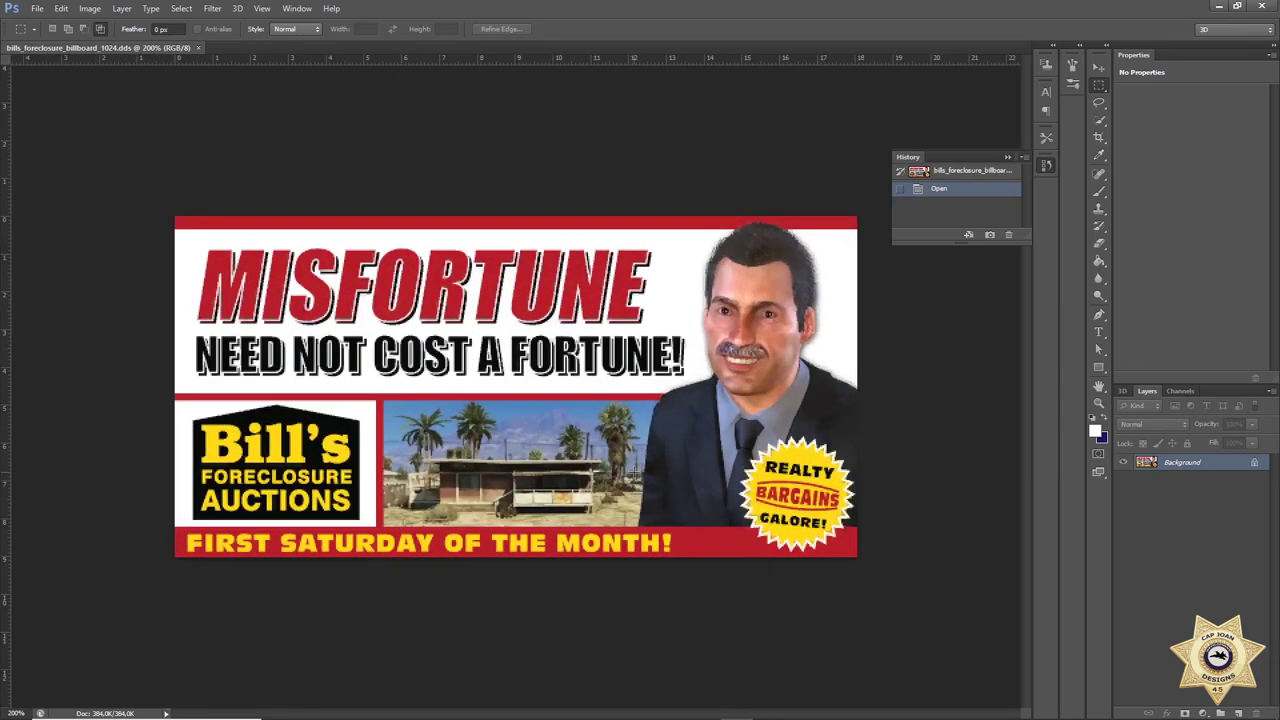